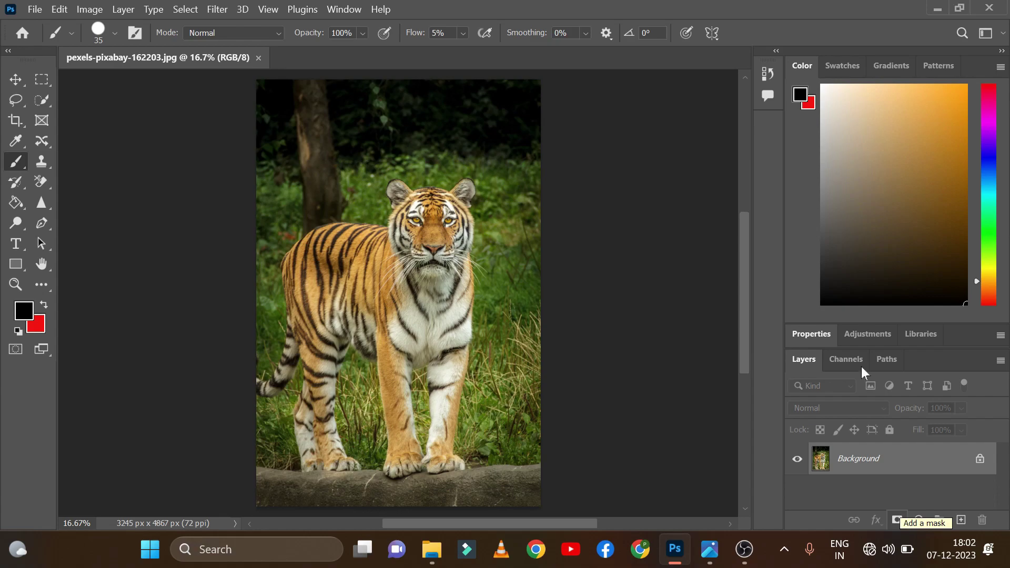
- Erase a test stroke on the locked Background down to the tiger's chest, leaving red paint
left_click(45, 186)
left_click(87, 181)
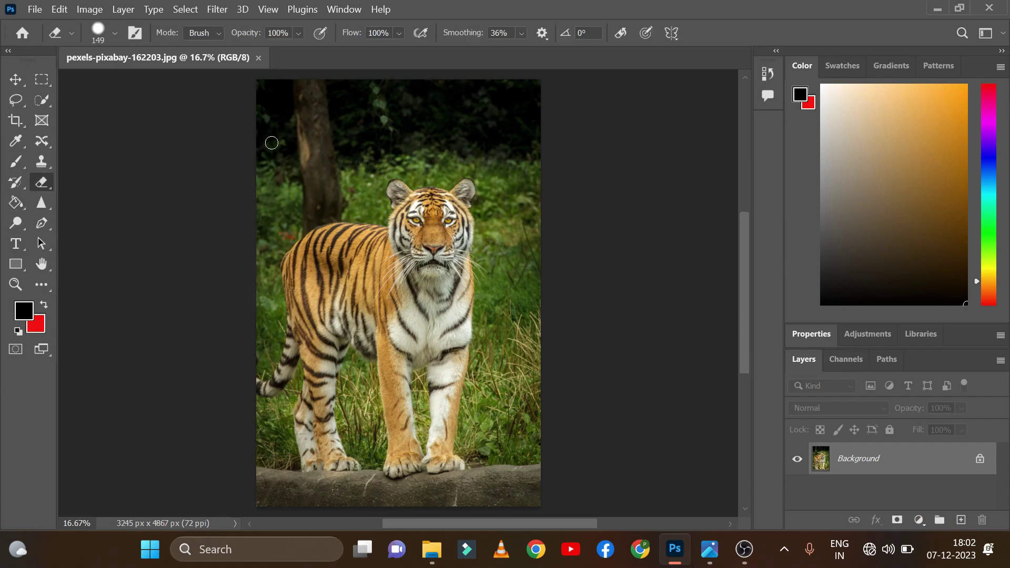
left_click_drag(306, 138, 393, 287)
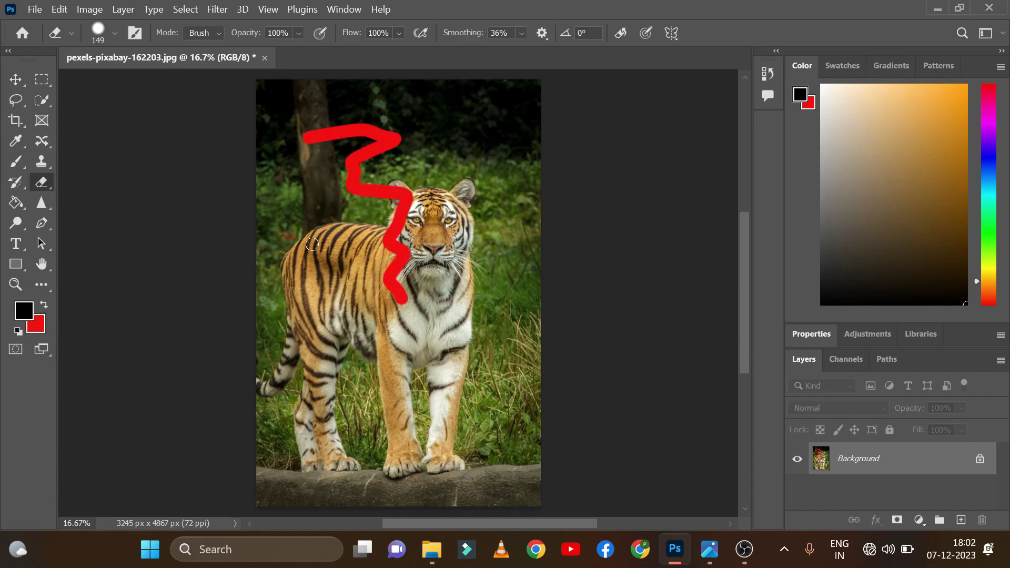
- Make the background colour white and erase a second stroke beside the tiger's face
left_click(37, 325)
left_click_drag(297, 189, 268, 51)
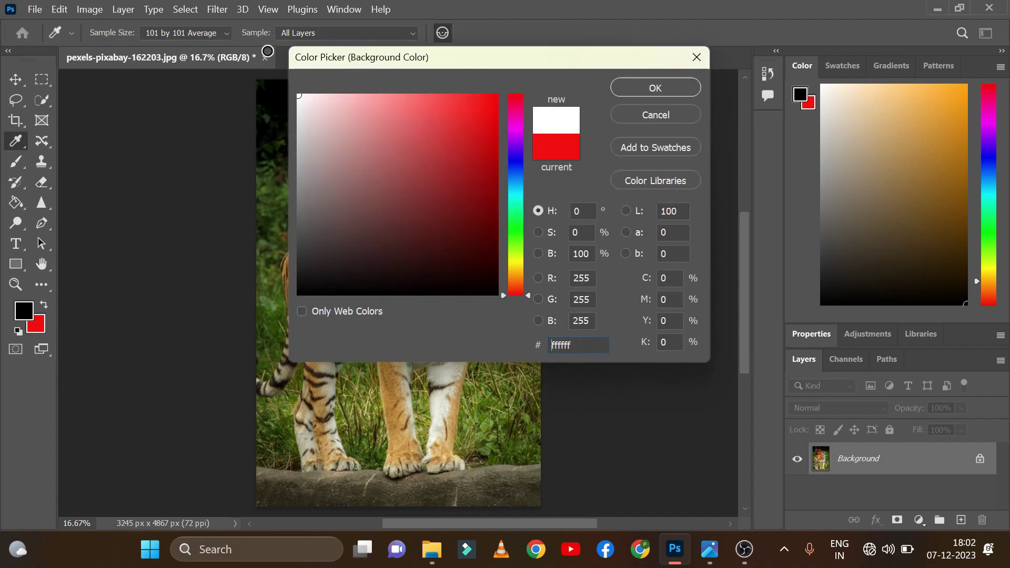
left_click(655, 88)
key("e")
left_click_drag(465, 182, 378, 294)
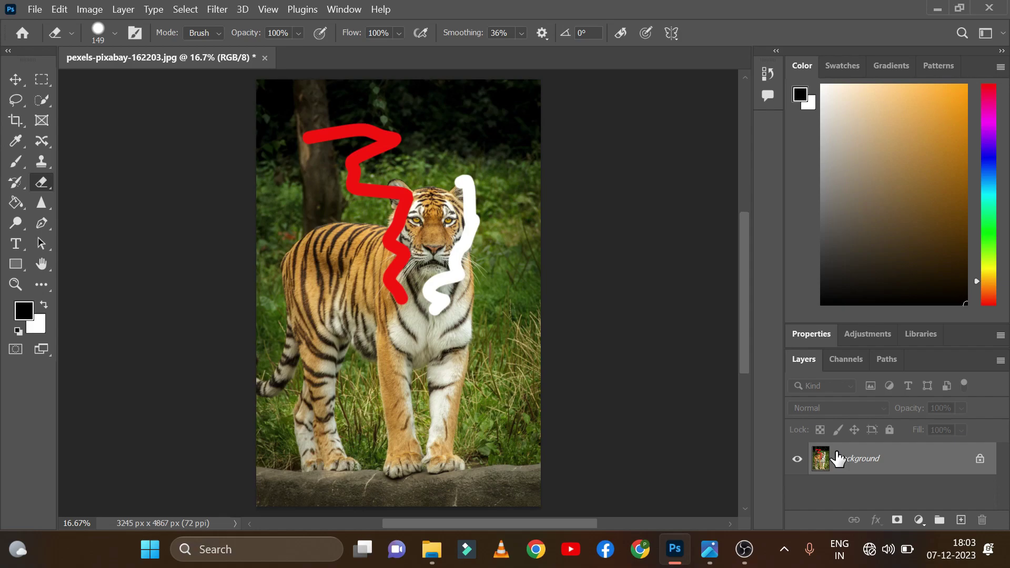
- Undo the red and white test strokes, then zoom in on the tiger
key("ctrl+z")
key("ctrl+z")
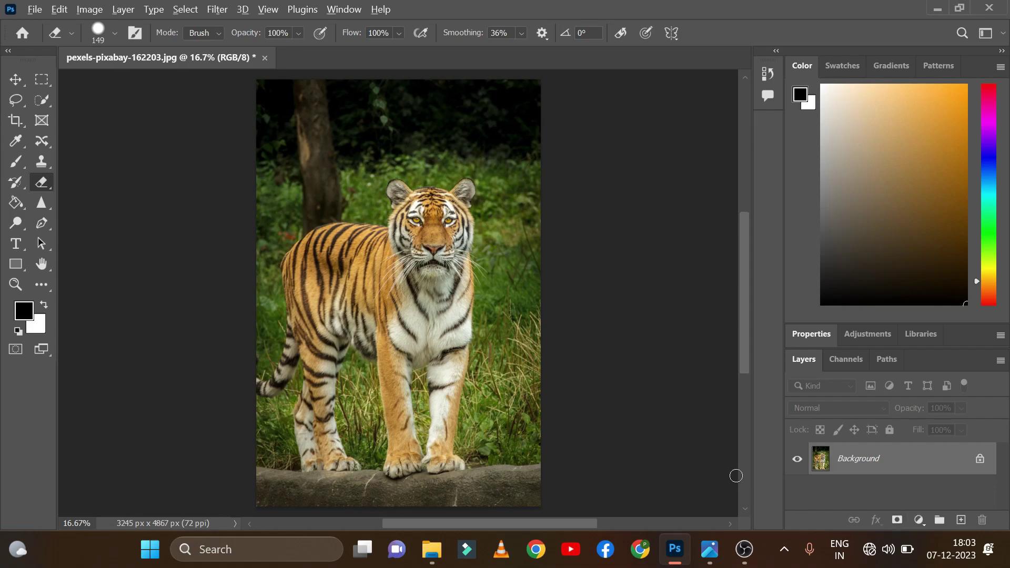
scroll(360, 253, "up", 5)
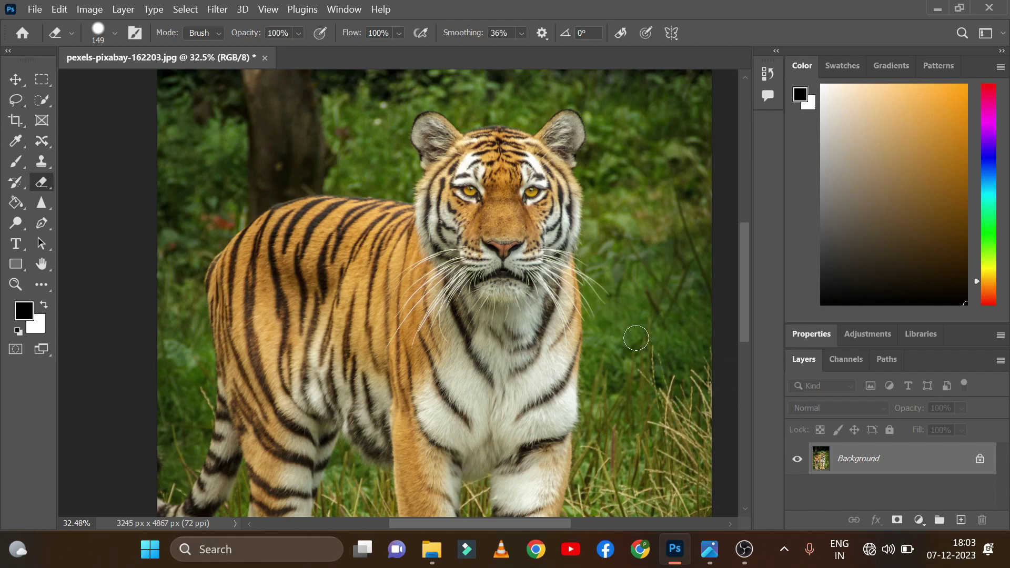
- Add a white layer mask to the photo, then switch between photo and mask targets
left_click(897, 521)
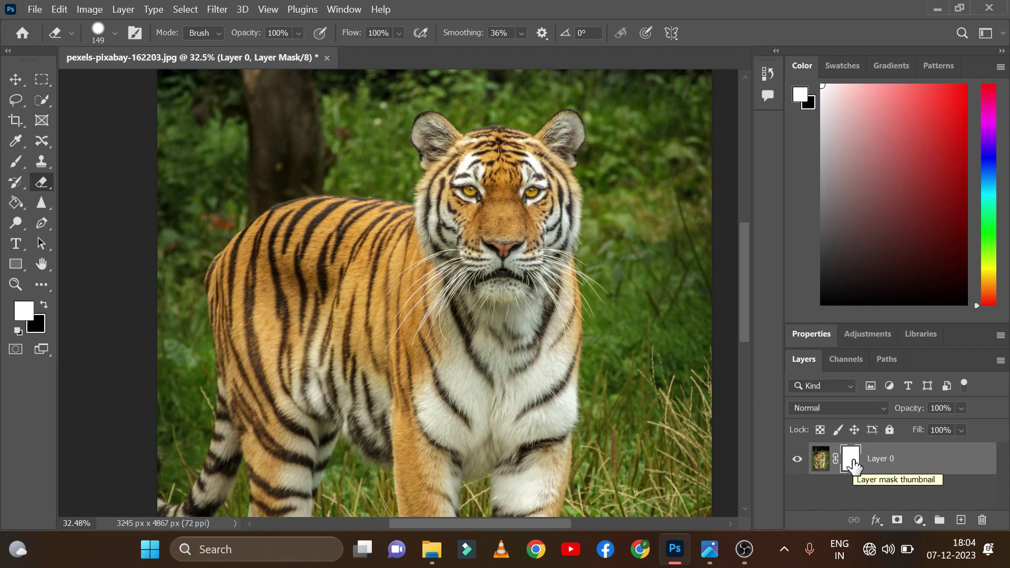
left_click(820, 463)
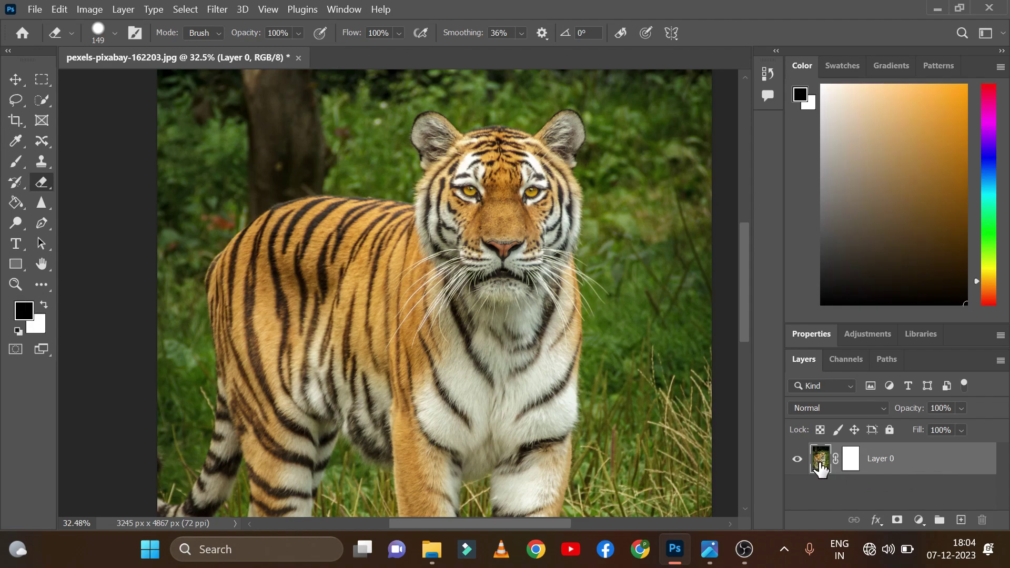
left_click(851, 460)
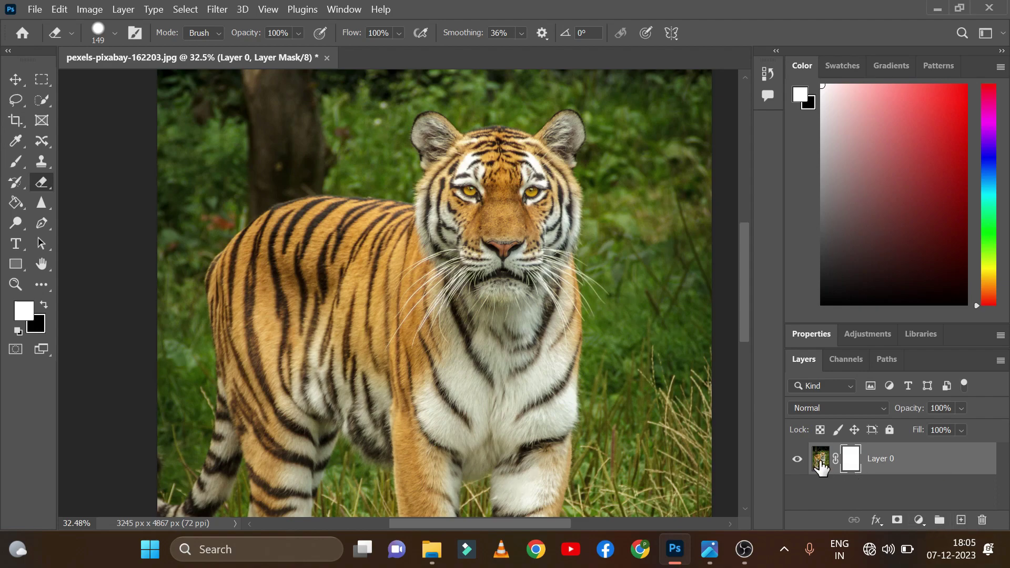
- Delete Layer 0's mask and duplicate Layer 0 into Layer 0 copy
left_click_drag(821, 464, 962, 524)
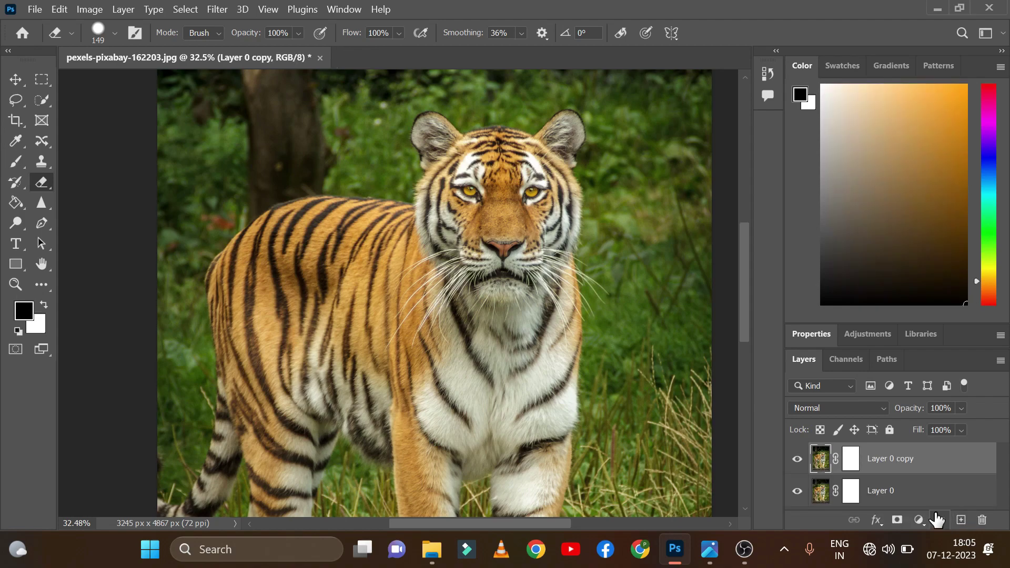
key("ctrl+z")
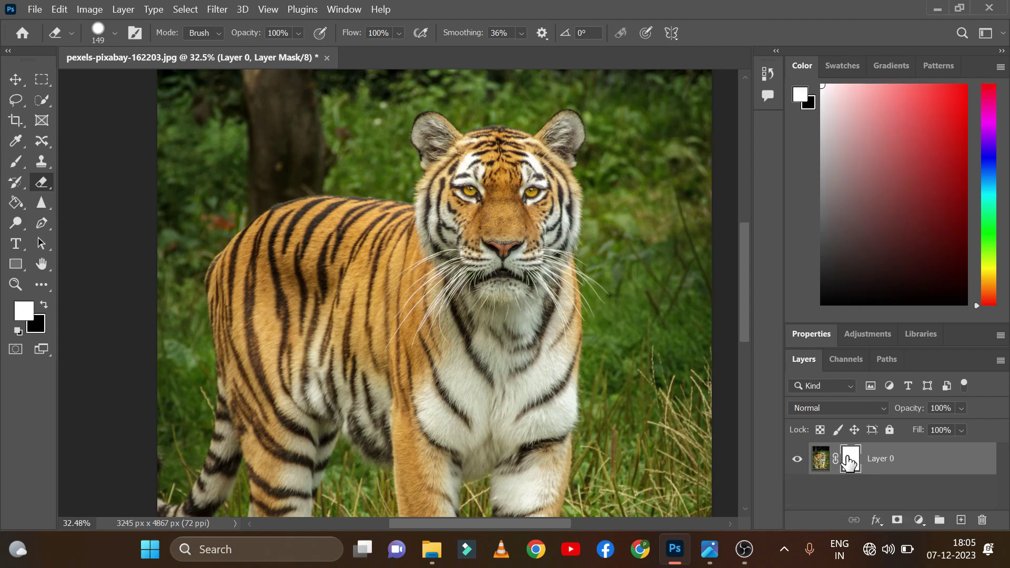
left_click_drag(850, 459, 982, 519)
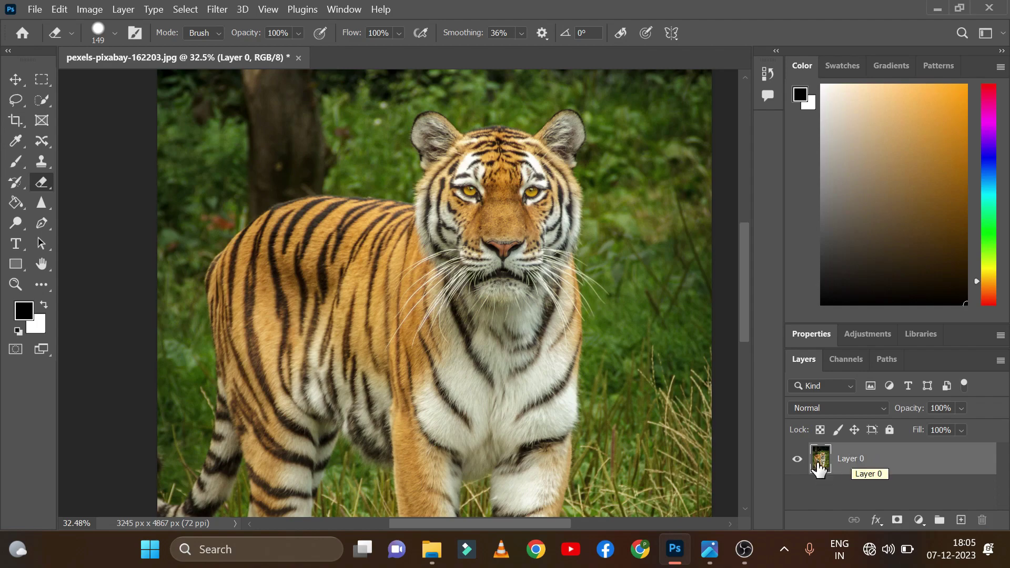
left_click_drag(852, 461, 961, 521)
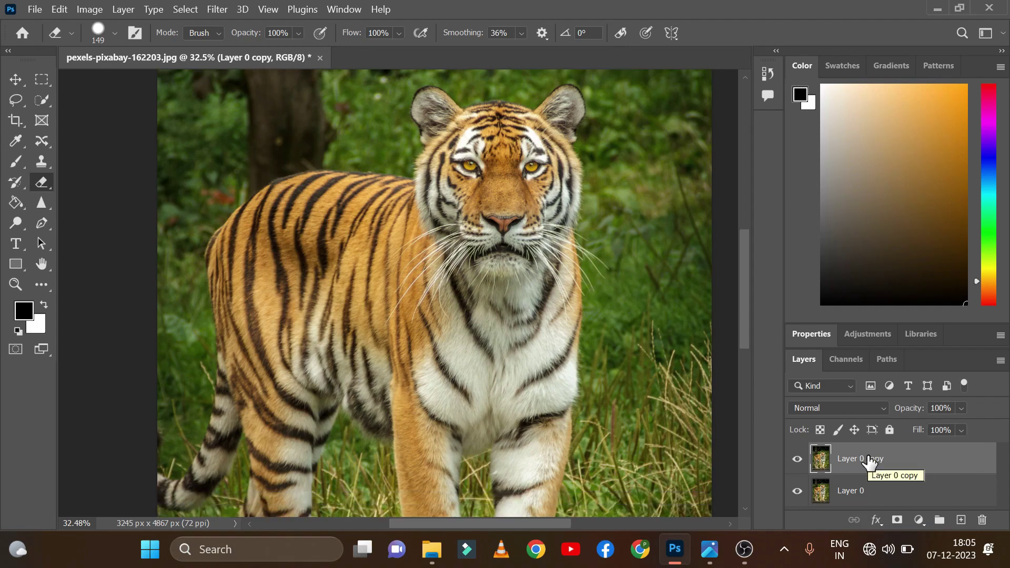
- Give Layer 0 copy an all-white layer mask
right_click(849, 462)
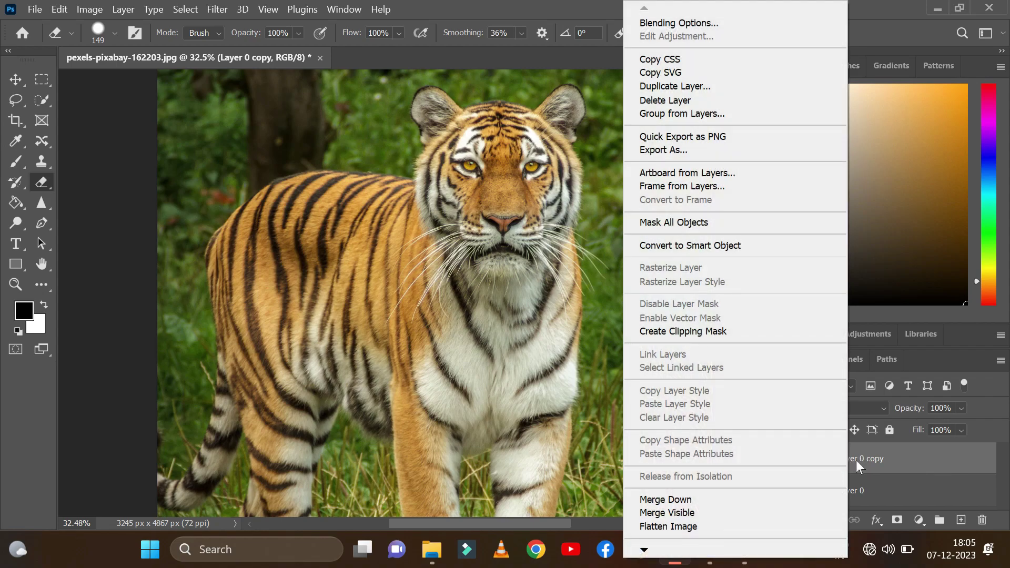
left_click(856, 460)
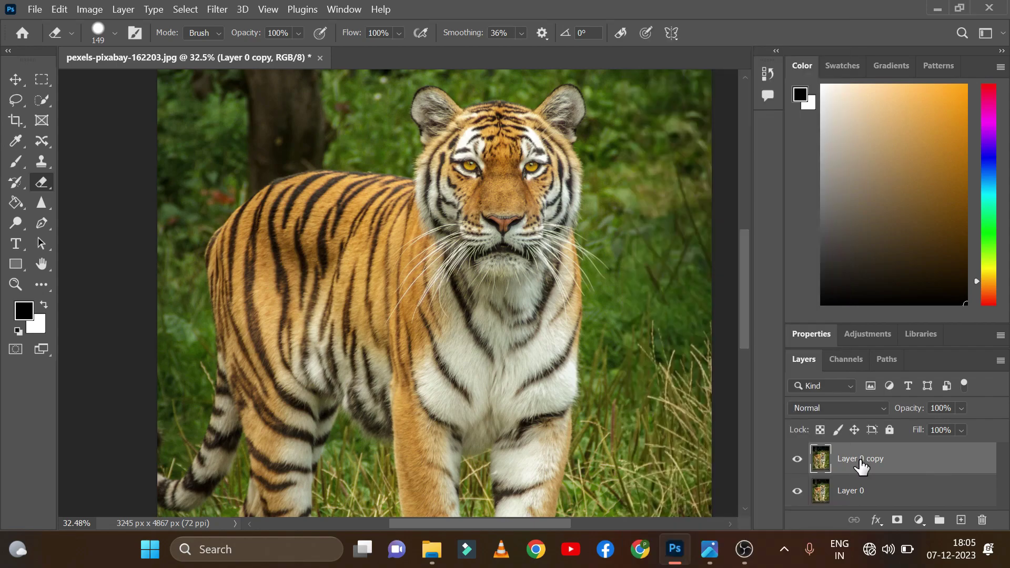
left_click(898, 523)
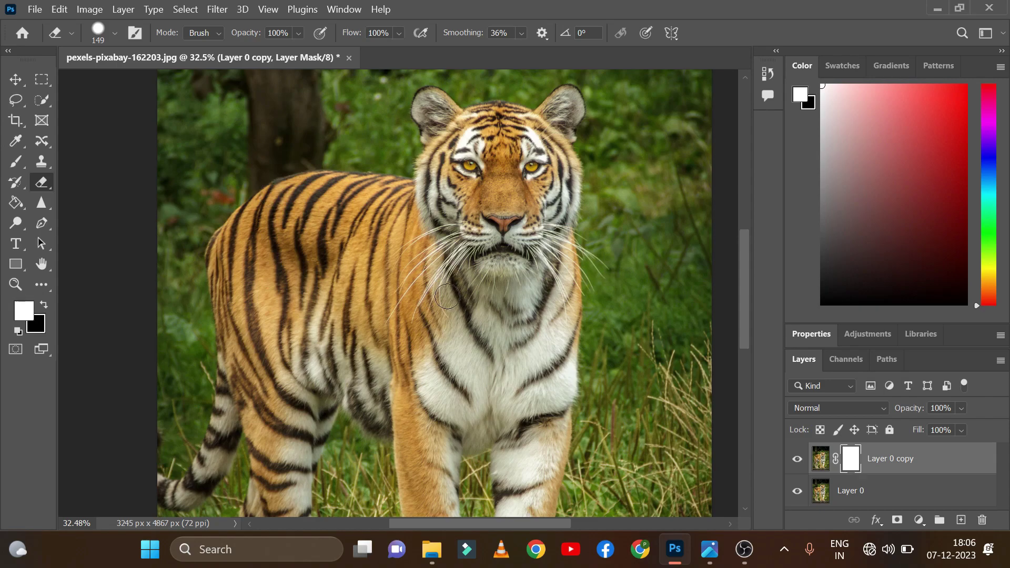
- Invert Layer 0 copy's mask to black and hide Layer 0
key("ctrl+i")
left_click(798, 492)
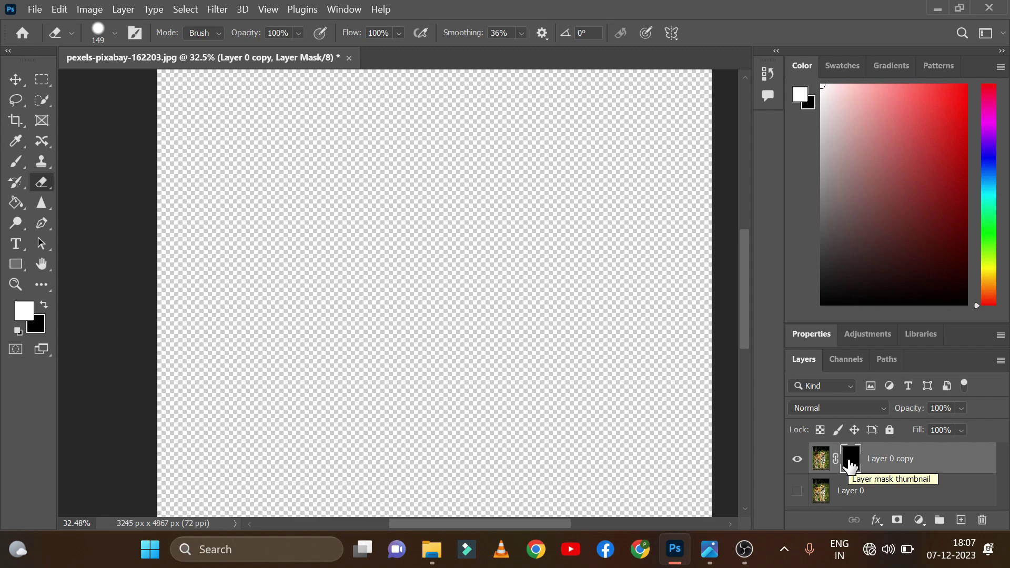
- Pick the standard Brush at size 400 and paint softly on the mask across the tiger
left_click(16, 162)
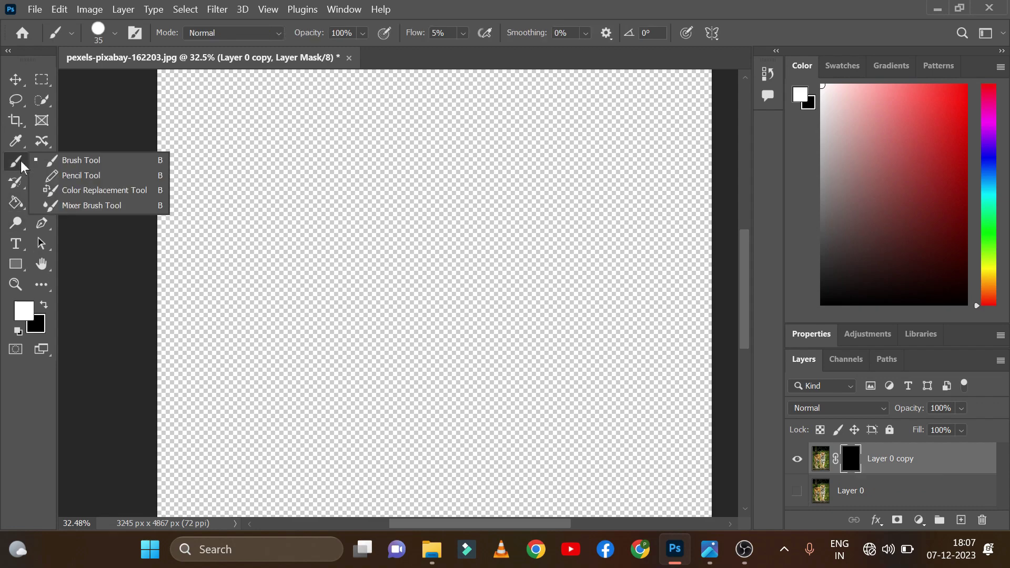
right_click(14, 162)
left_click(72, 165)
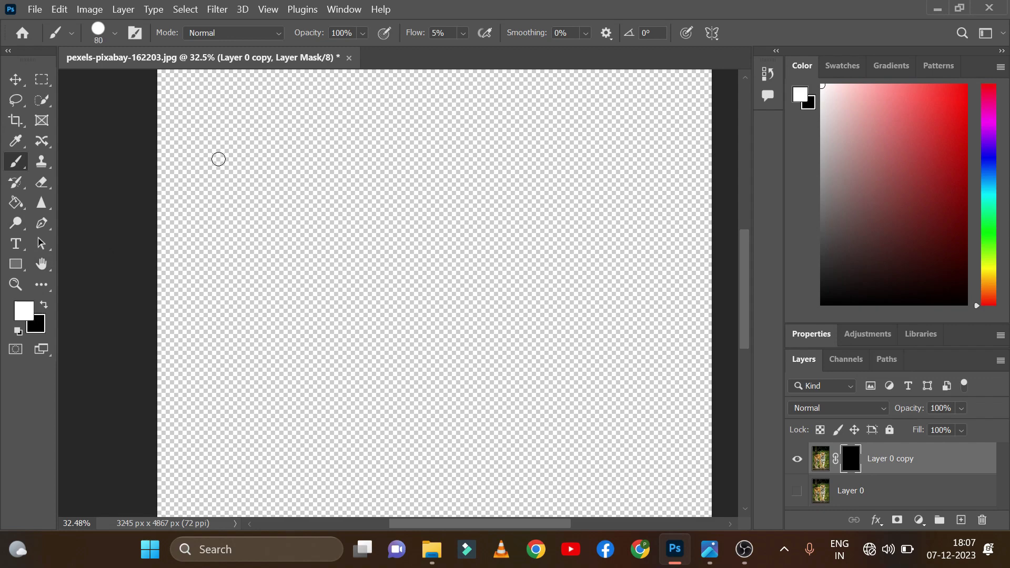
key("bracketright")
key("bracketright")
key("bracketright")
mouse_move(200, 273)
left_mouse_down()
mouse_move(390, 270)
mouse_move(367, 333)
mouse_move(504, 282)
left_mouse_up()
- Raise brush Flow to 100% and paint white to reveal the tiger's body, chest and legs
left_click(463, 33)
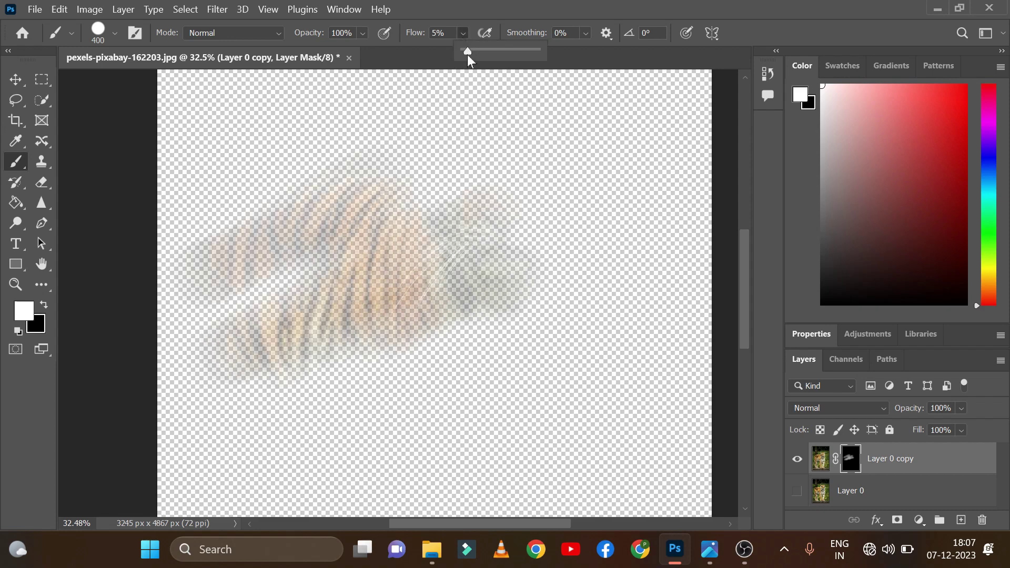
left_click_drag(467, 51, 576, 66)
mouse_move(259, 232)
left_mouse_down()
mouse_move(550, 179)
mouse_move(325, 233)
mouse_move(460, 299)
mouse_move(400, 332)
left_mouse_up()
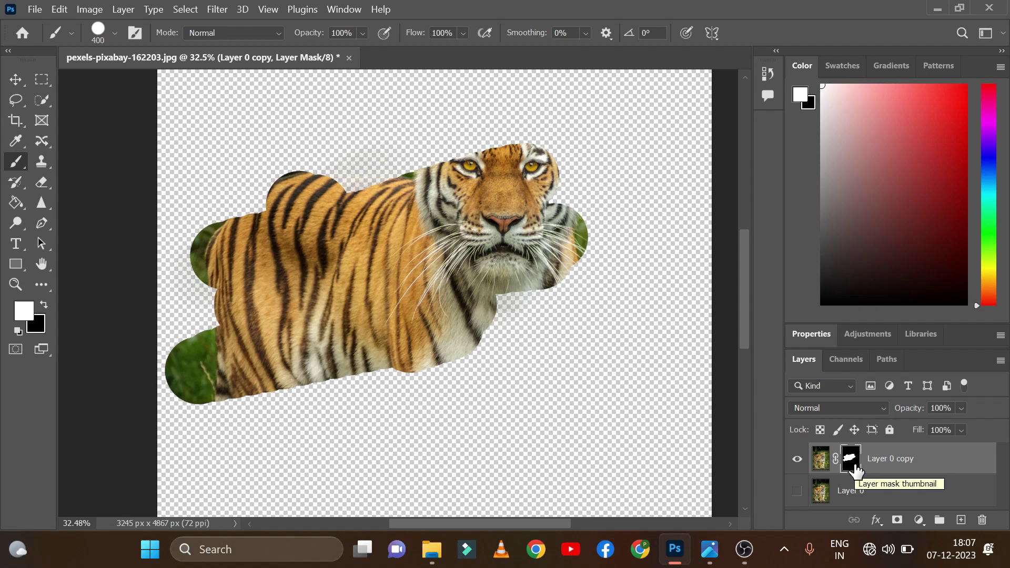
mouse_move(526, 305)
left_mouse_down()
mouse_move(684, 252)
mouse_move(569, 364)
mouse_move(263, 439)
mouse_move(447, 505)
mouse_move(631, 463)
mouse_move(584, 401)
left_mouse_up()
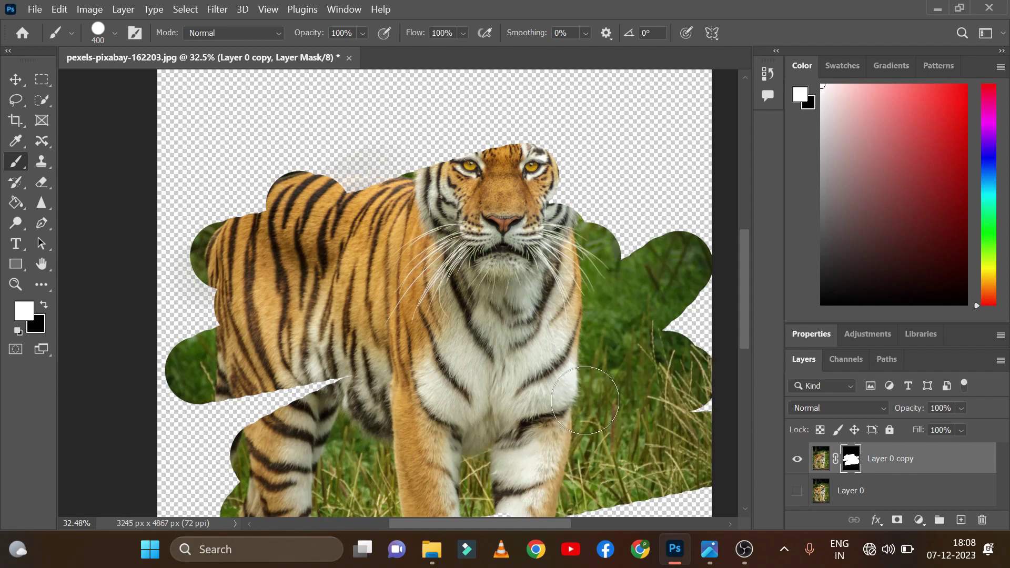
- Delete the hidden Layer 0
right_click(822, 493)
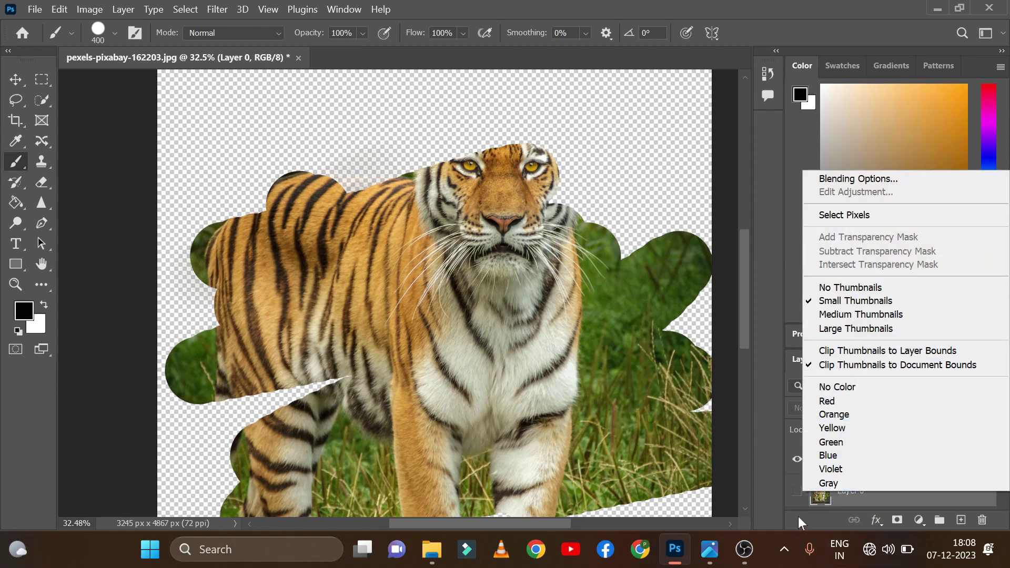
left_click(803, 490)
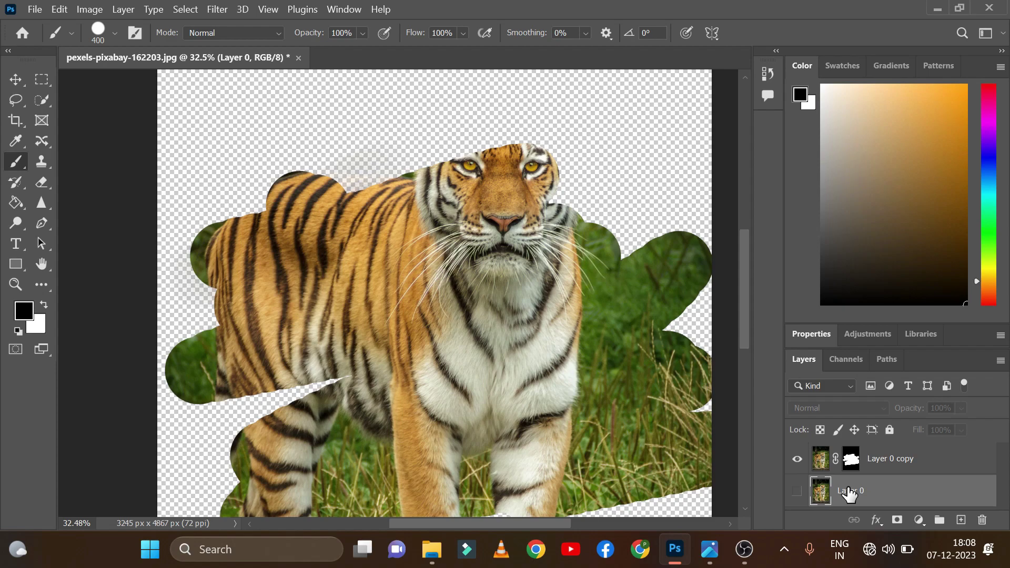
key("Delete")
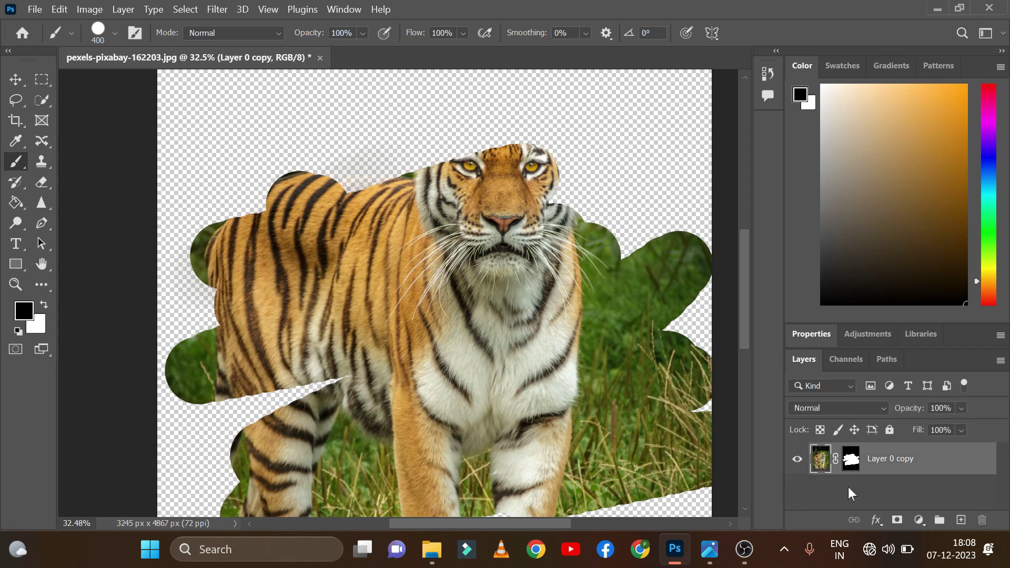
- Swap to a white foreground and paint the mask to reveal the head top and right-side grass
key("x")
left_click(850, 458)
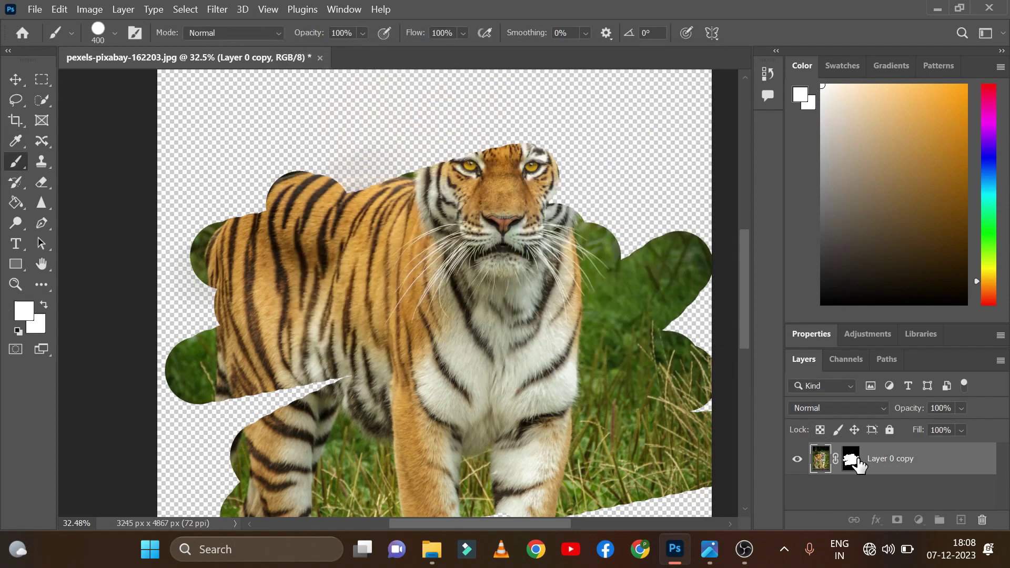
mouse_move(475, 216)
left_mouse_down()
mouse_move(545, 152)
mouse_move(431, 110)
mouse_move(605, 90)
left_mouse_up()
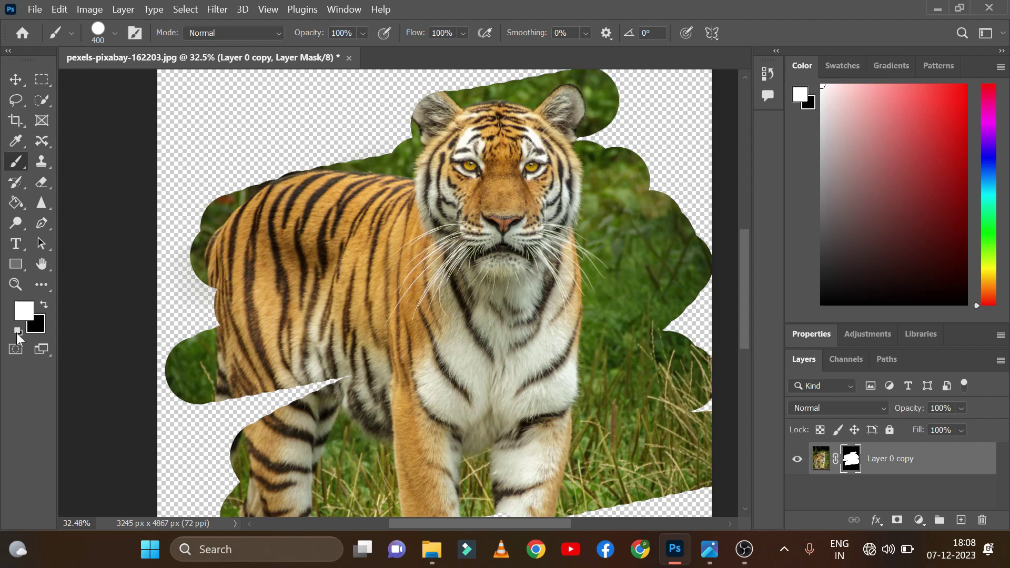
- Set the foreground to black and paint out the grass band right of the tiger
left_click(24, 315)
left_click_drag(417, 158, 528, 311)
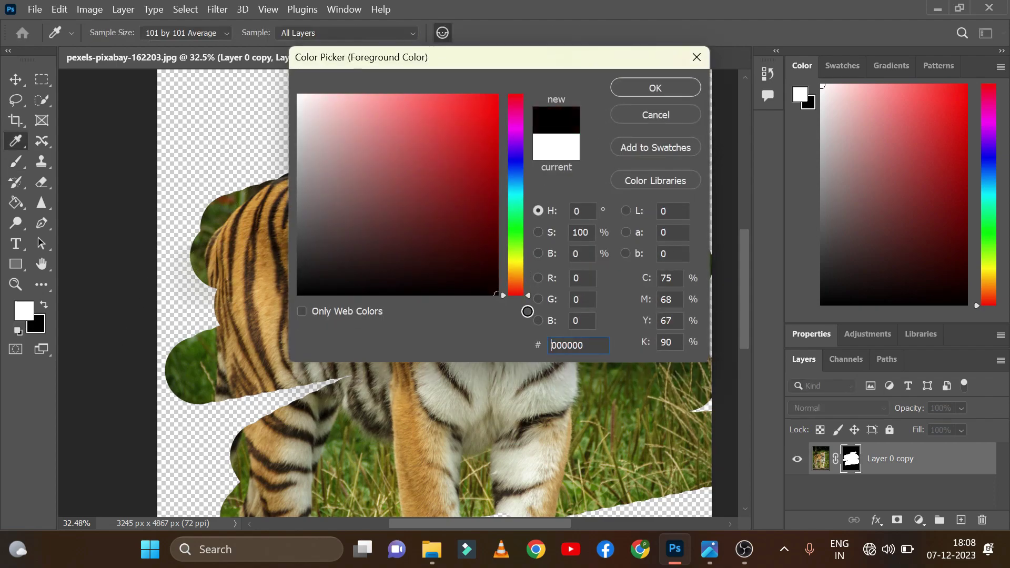
left_click(661, 88)
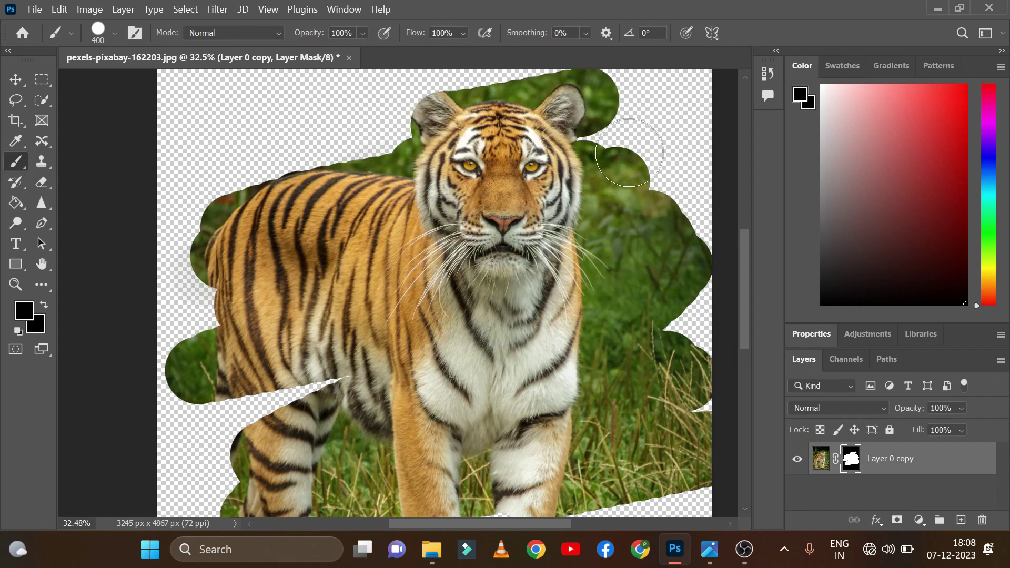
mouse_move(629, 152)
left_mouse_down()
mouse_move(633, 356)
mouse_move(665, 196)
mouse_move(676, 338)
mouse_move(649, 391)
mouse_move(687, 474)
mouse_move(695, 390)
left_mouse_up()
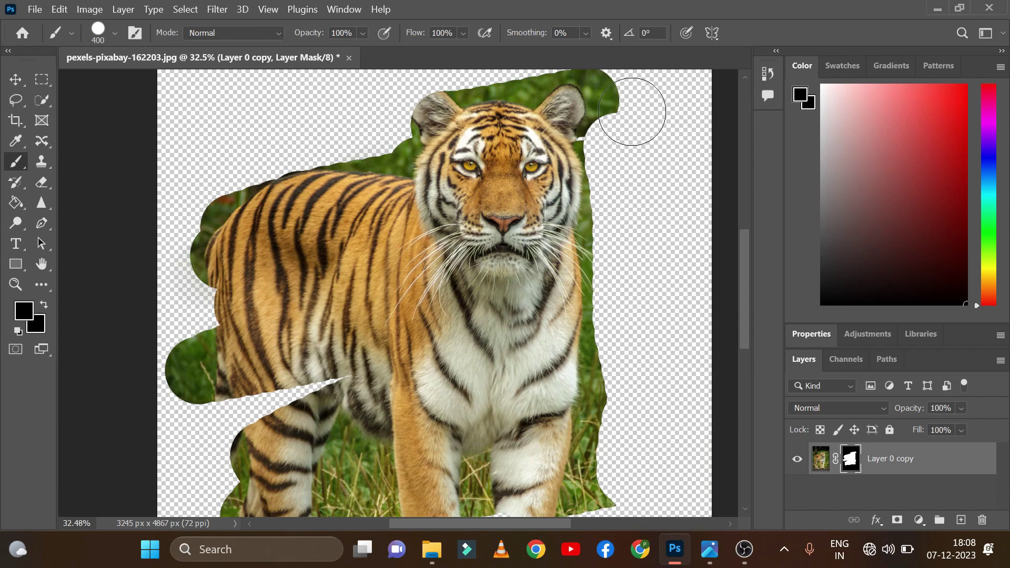
right_click(844, 464)
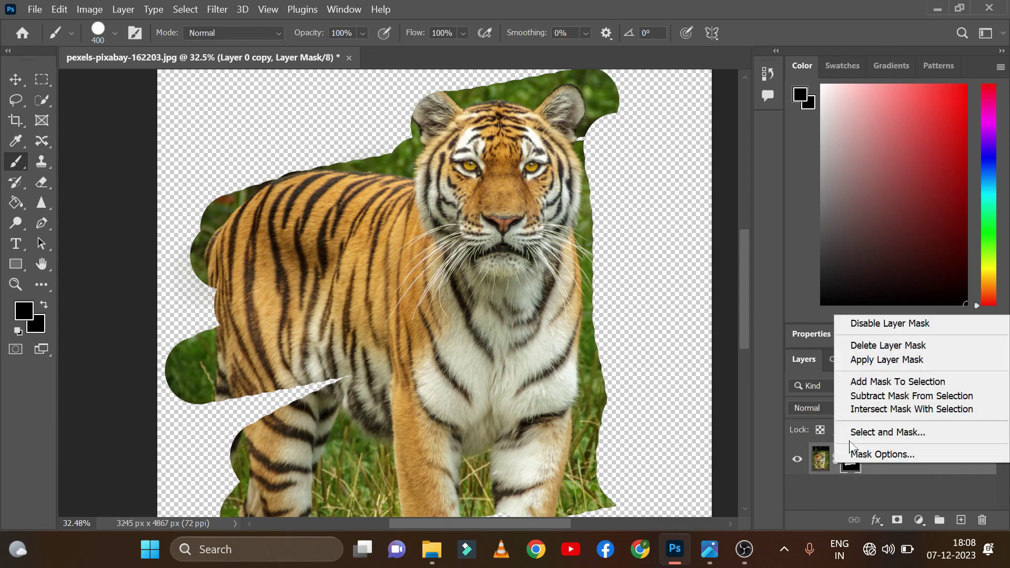
left_click(848, 323)
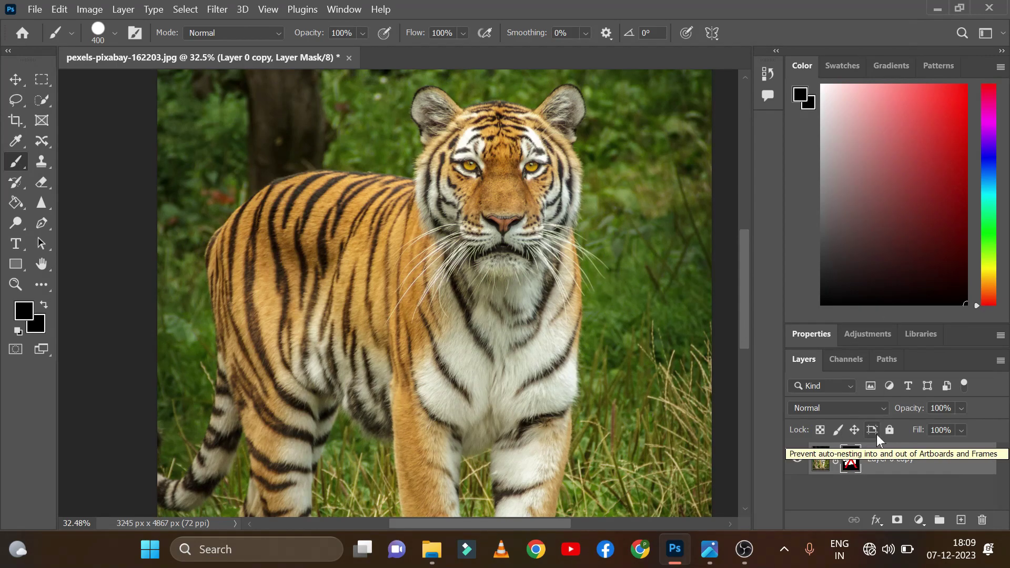
left_click(850, 463, "shift")
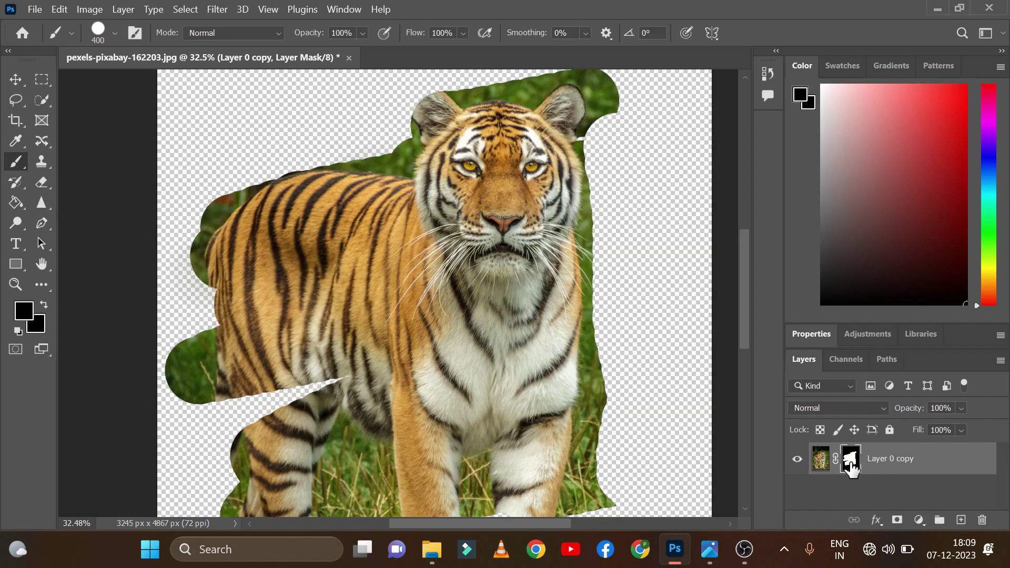
left_click(851, 460, "shift")
- Re-enable the layer mask and paint black across the tiger's legs to hide a wide band
left_click(851, 461, "shift")
right_click(852, 461)
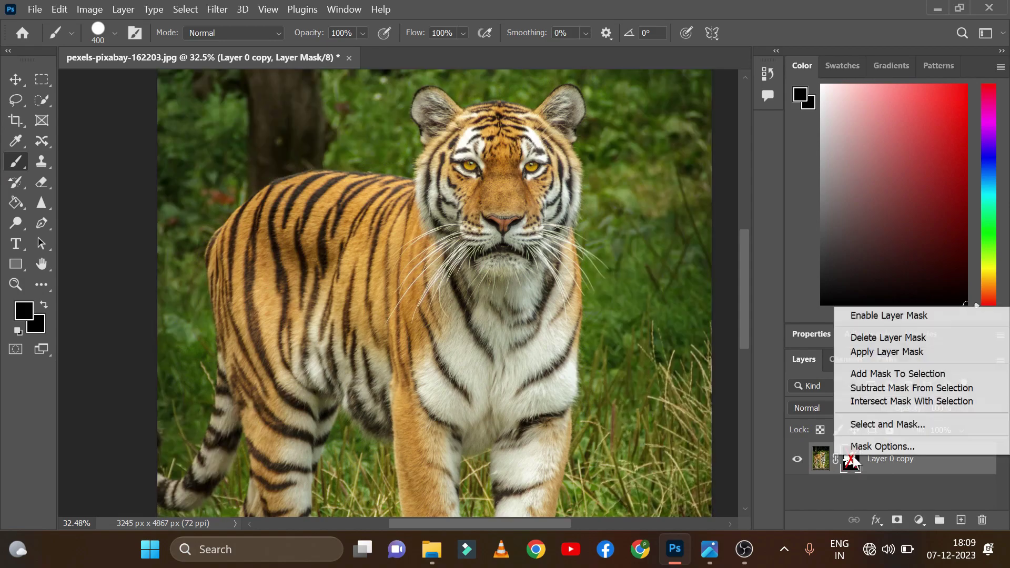
left_click(897, 314)
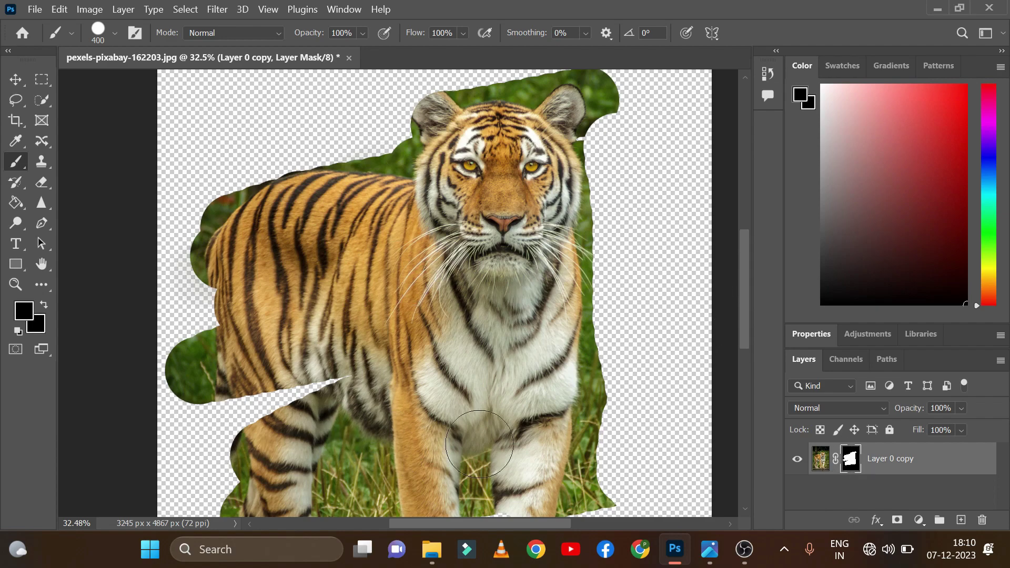
mouse_move(282, 452)
left_mouse_down()
mouse_move(496, 451)
mouse_move(603, 410)
mouse_move(475, 411)
left_mouse_up()
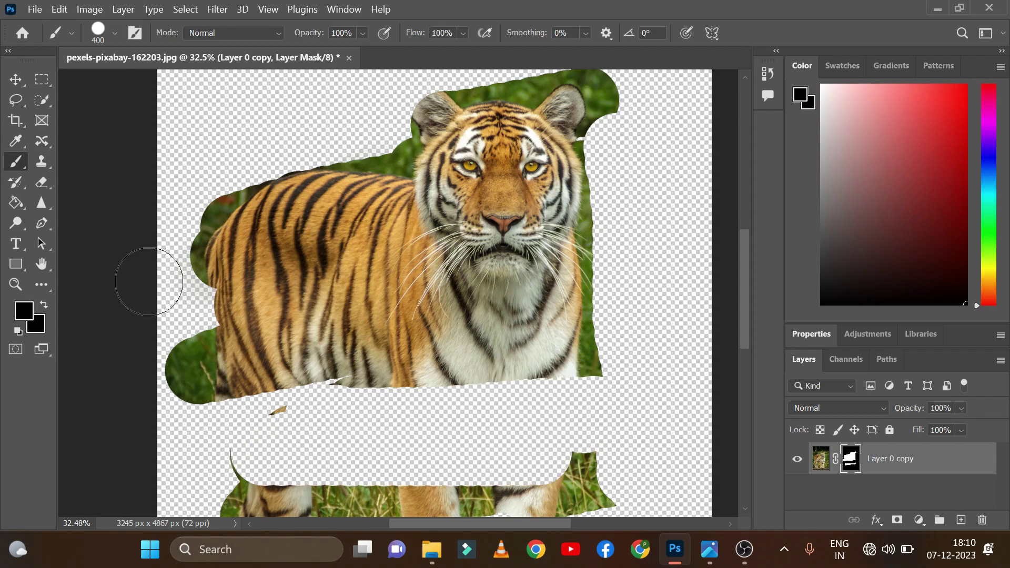
left_click(23, 311)
- Set the foreground to white and paint back the grass and tree trunk behind the tiger
left_click_drag(301, 97, 293, 62)
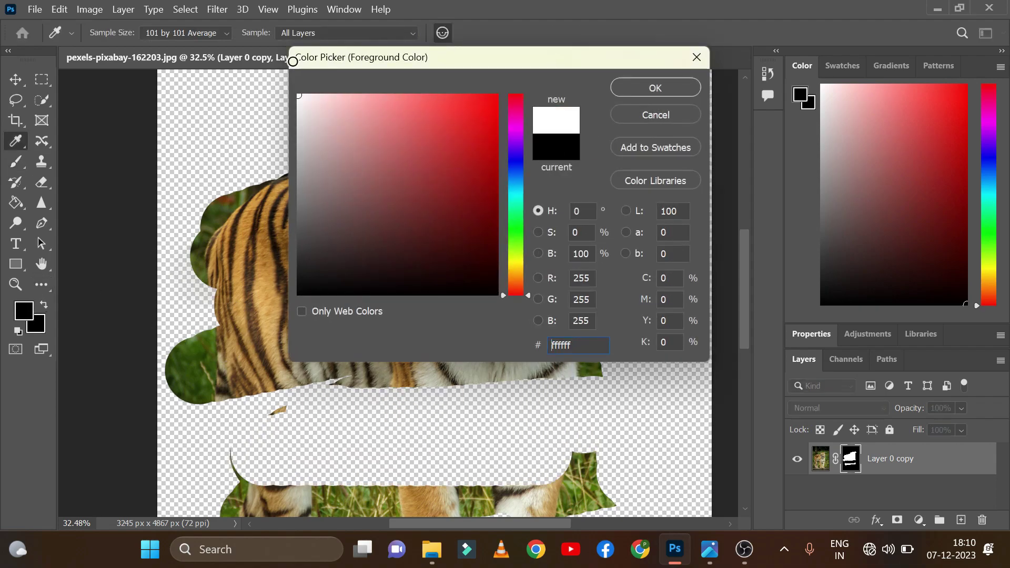
left_click(655, 88)
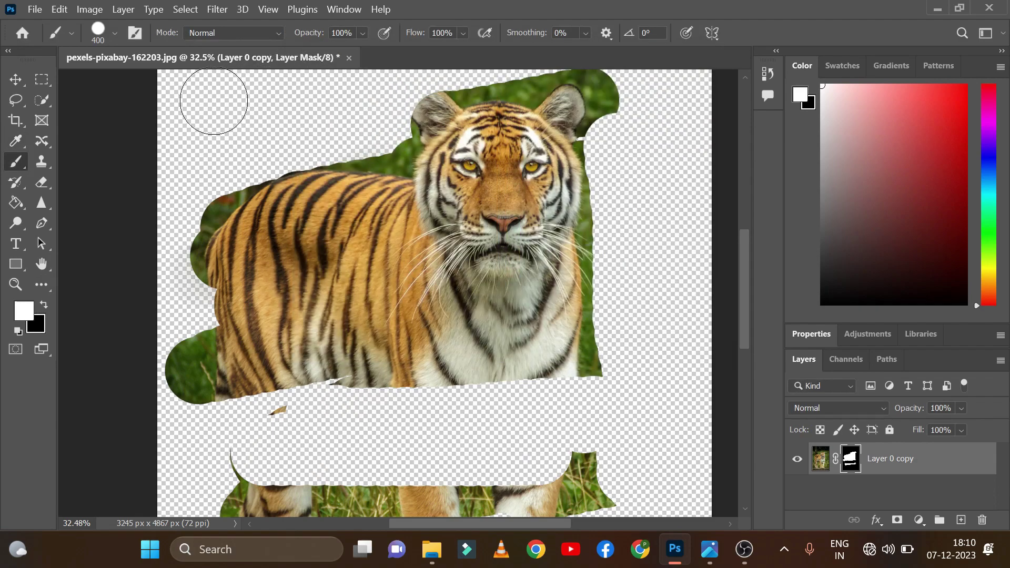
left_click(199, 99)
mouse_move(199, 99)
left_mouse_down()
mouse_move(215, 154)
mouse_move(405, 147)
left_mouse_up()
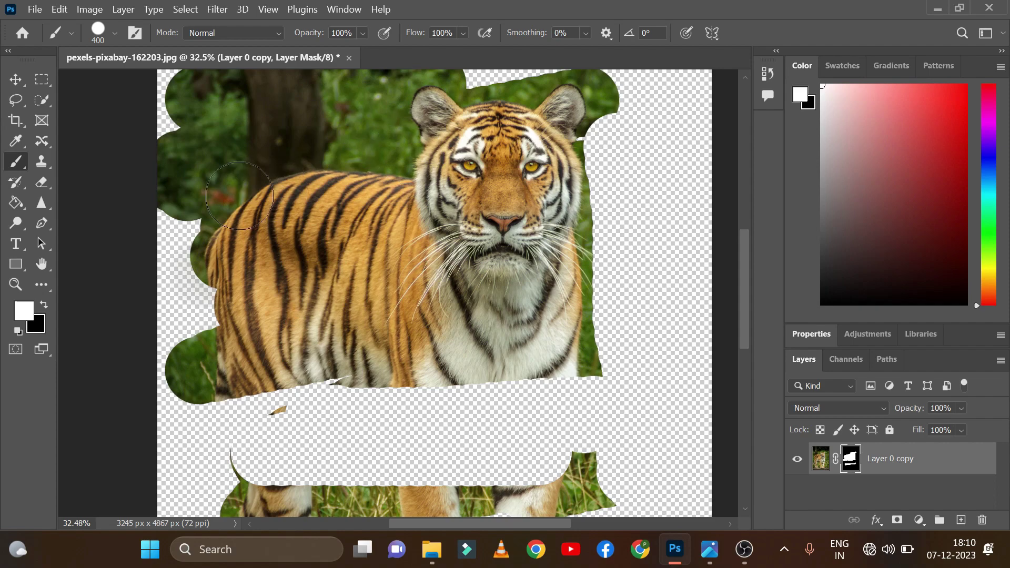
- Restore the left-edge grass, tail and right-side grass, then float and maximise the document window
mouse_move(239, 195)
left_mouse_down()
mouse_move(336, 439)
mouse_move(136, 384)
left_mouse_up()
left_click(588, 156)
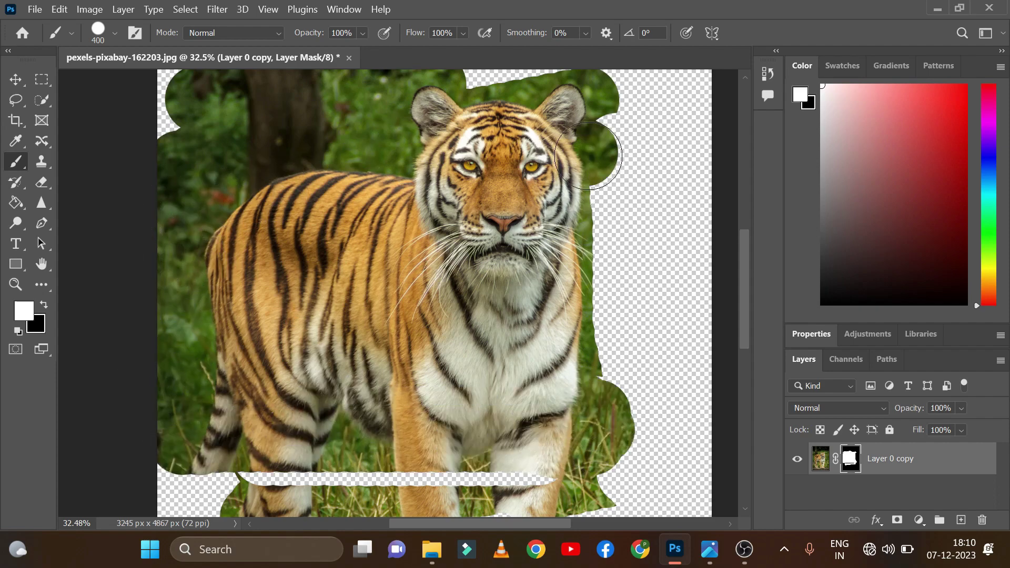
left_click_drag(588, 155, 436, 73)
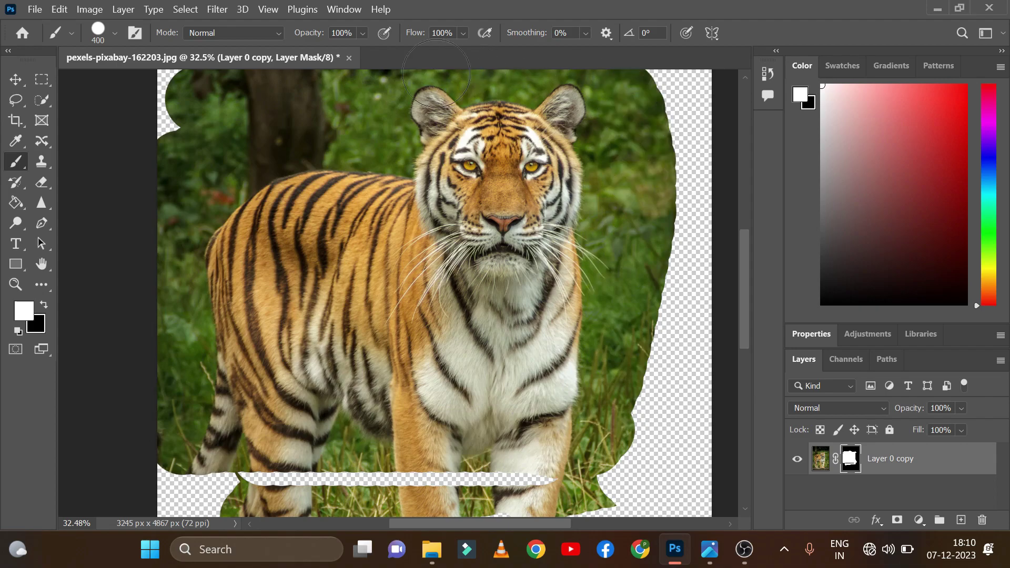
left_click_drag(158, 68, 162, 72)
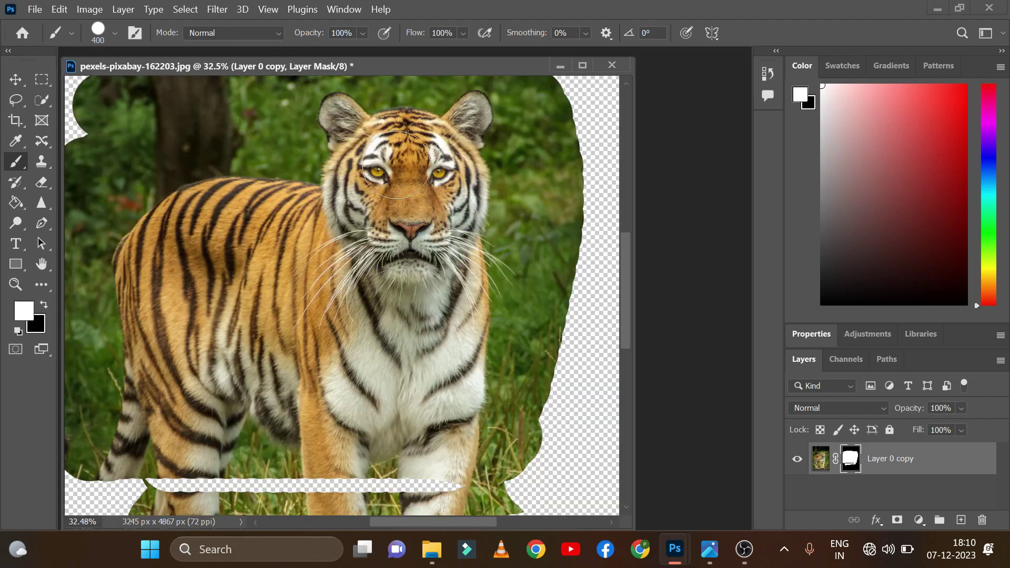
key("super+Up")
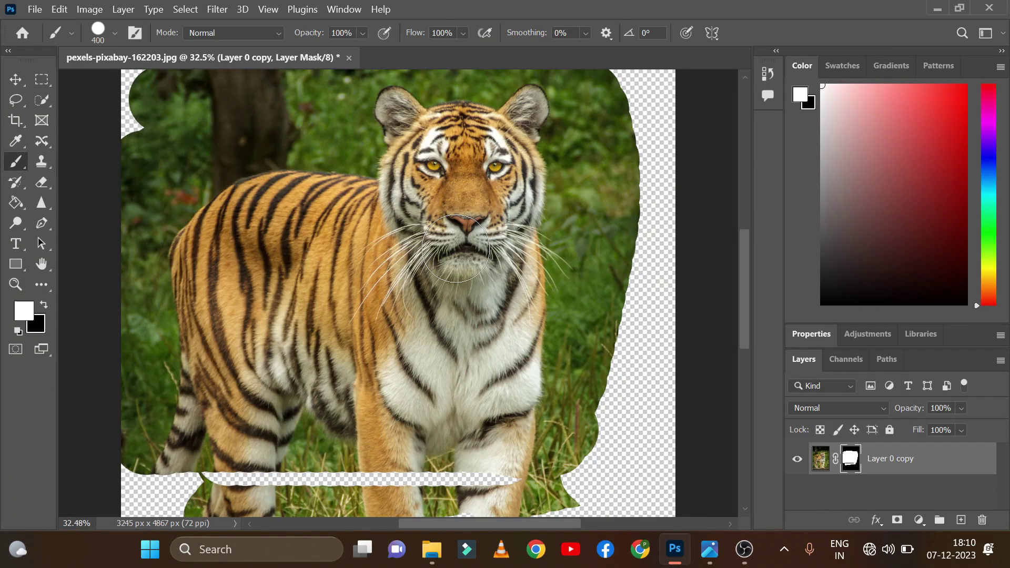
- Fill the mask black, then white, and duplicate the layer as Layer 0 copy 2
key("ctrl+BackSpace")
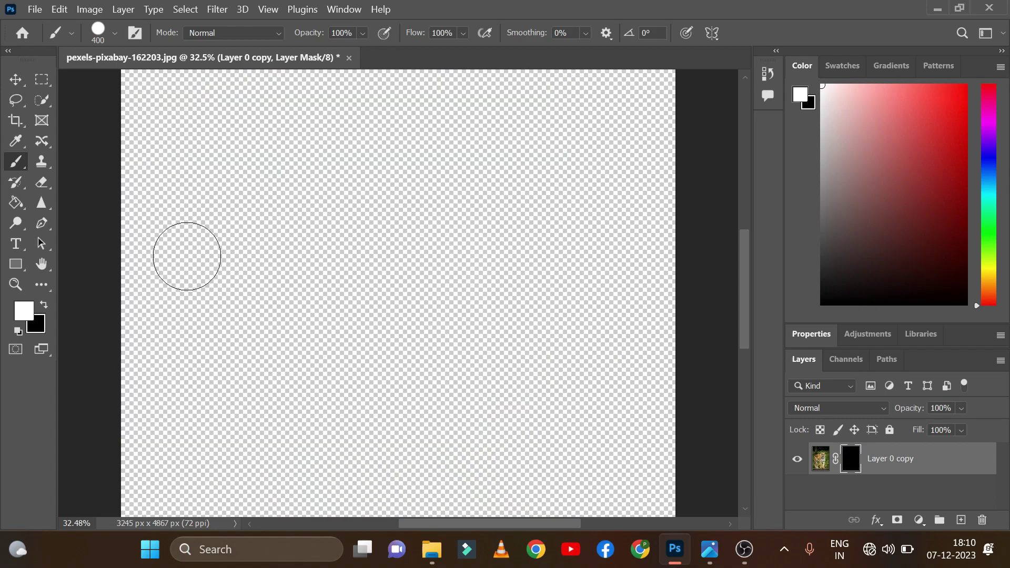
key("alt+BackSpace")
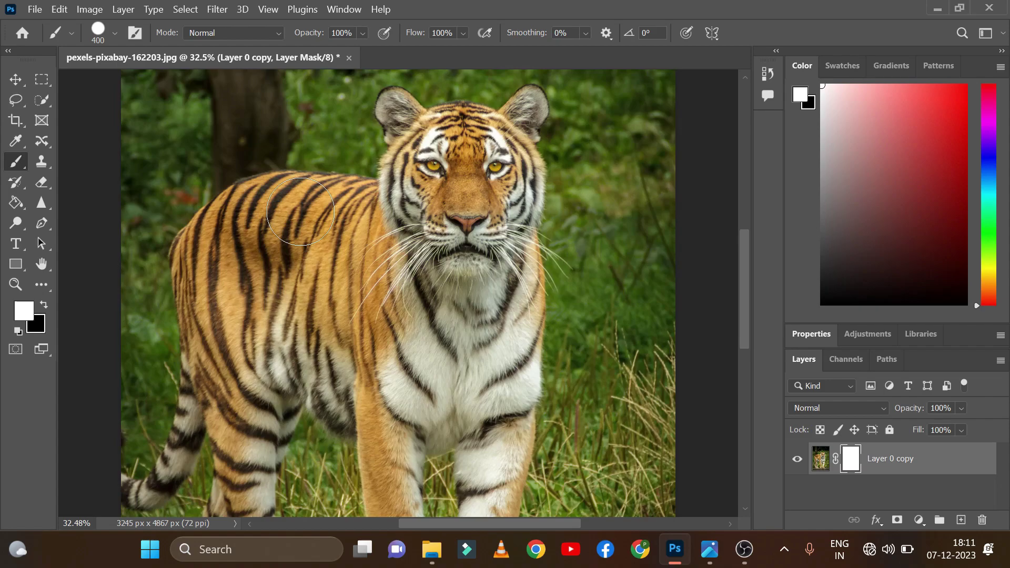
key("ctrl+j")
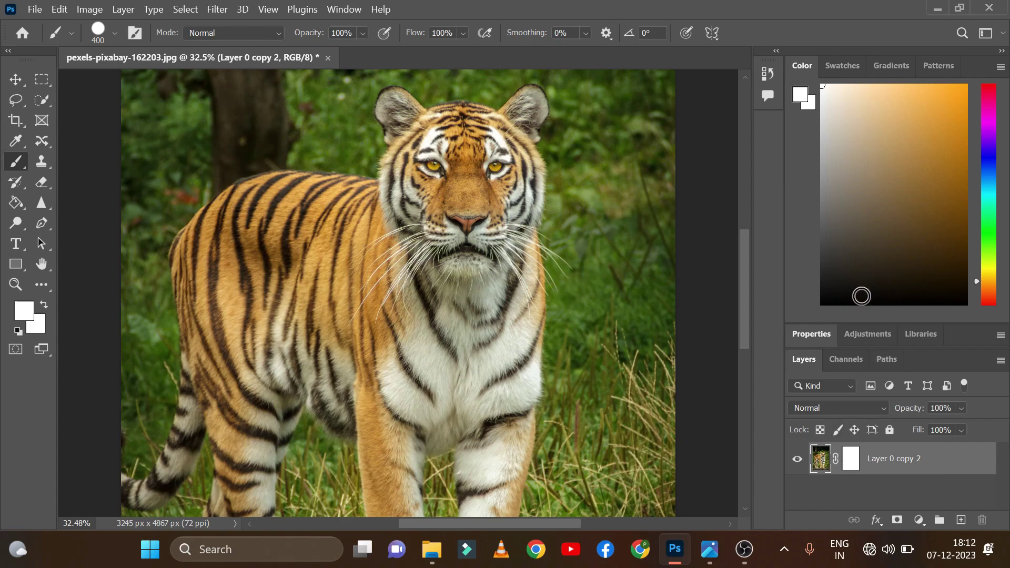
- Pick a beige-grey foreground and paint it on the mask over the tiger's chest, back and lower body
left_click(23, 312)
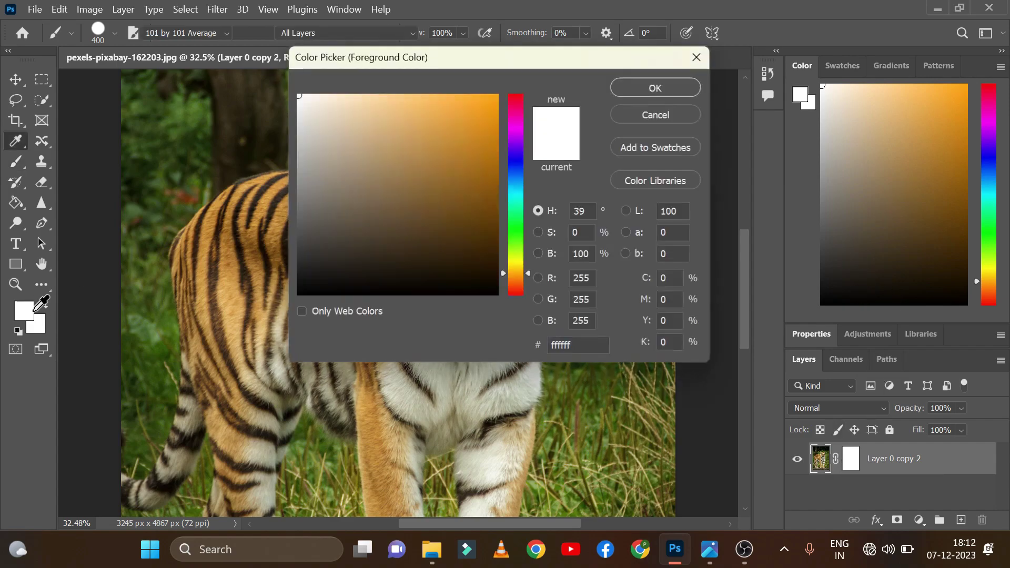
mouse_move(371, 207)
left_mouse_down()
mouse_move(349, 91)
mouse_move(372, 158)
mouse_move(405, 176)
mouse_move(455, 90)
mouse_move(342, 183)
left_mouse_up()
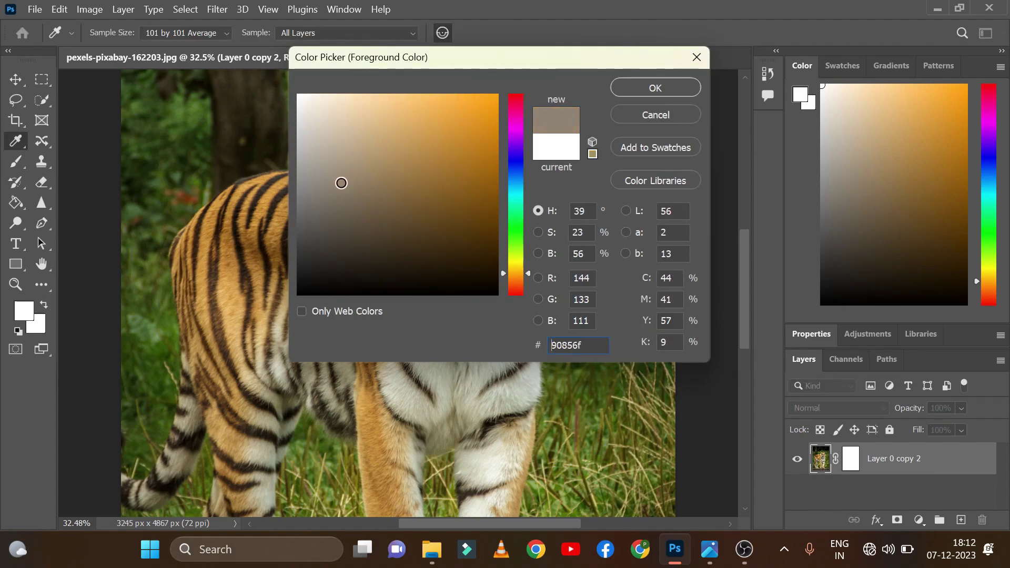
left_click(646, 84)
mouse_move(557, 284)
left_mouse_down()
mouse_move(542, 316)
mouse_move(650, 292)
mouse_move(605, 400)
mouse_move(488, 298)
mouse_move(420, 416)
mouse_move(632, 368)
mouse_move(379, 347)
mouse_move(474, 272)
mouse_move(631, 211)
mouse_move(284, 190)
mouse_move(553, 121)
mouse_move(458, 111)
mouse_move(604, 100)
mouse_move(471, 132)
left_mouse_up()
mouse_move(581, 120)
left_mouse_down()
mouse_move(586, 101)
mouse_move(507, 102)
mouse_move(316, 184)
mouse_move(380, 163)
mouse_move(518, 316)
left_mouse_up()
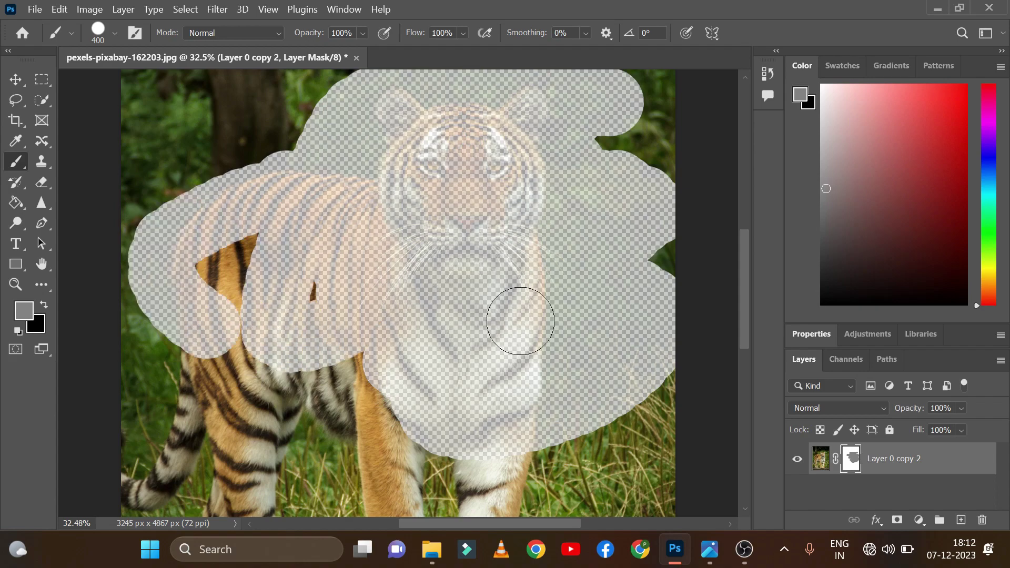
left_click_drag(343, 276, 435, 327)
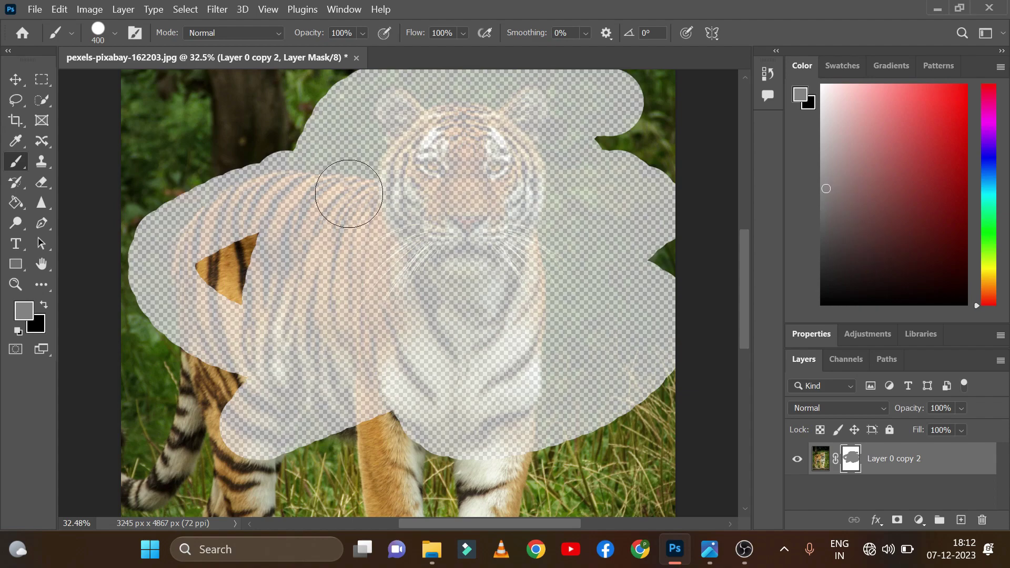
left_click(36, 323)
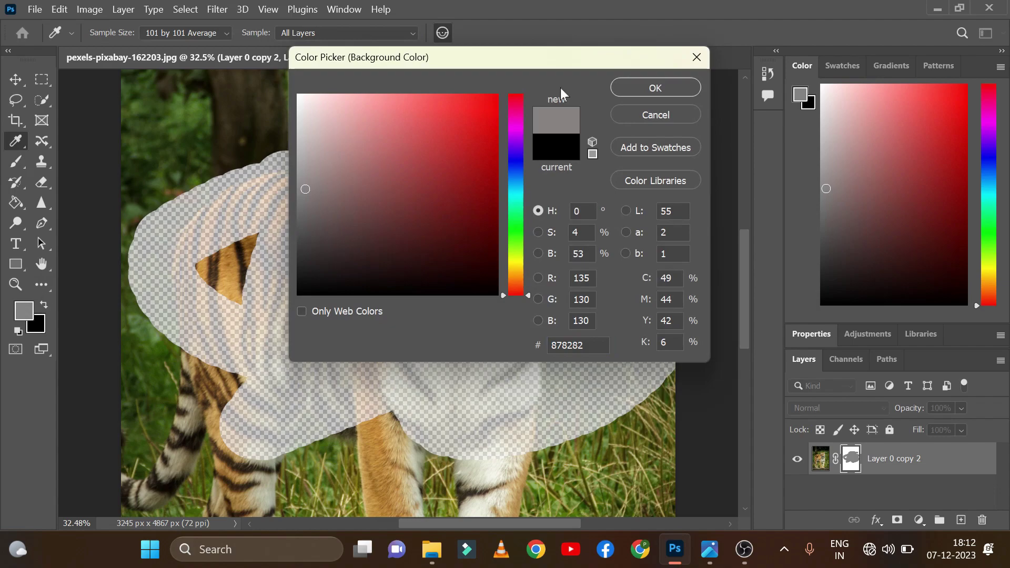
- Choose a new foreground colour and brush it across the lower grass on the mask
key("Escape")
left_click(27, 311)
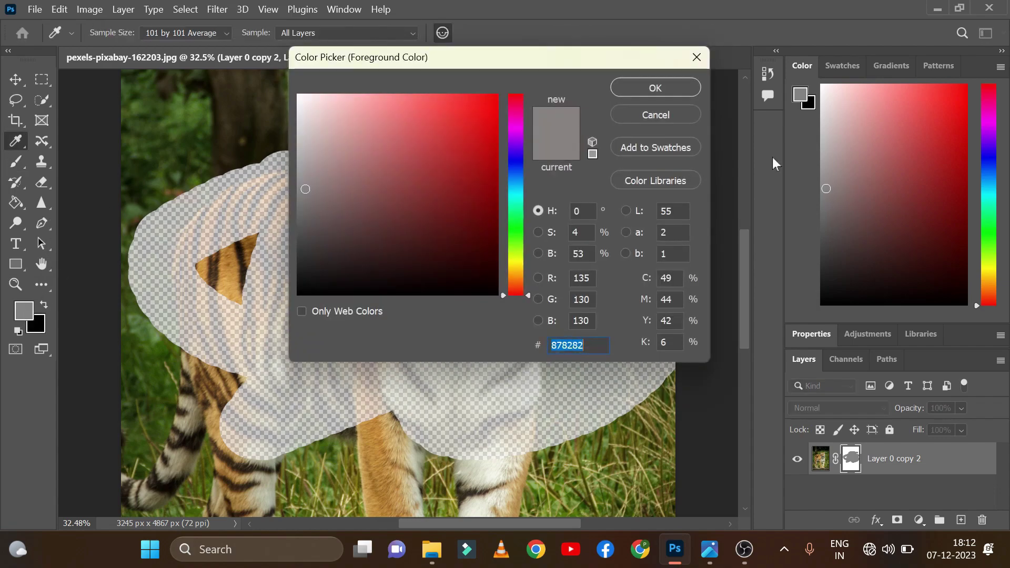
left_click_drag(473, 108, 480, 102)
left_click(655, 87)
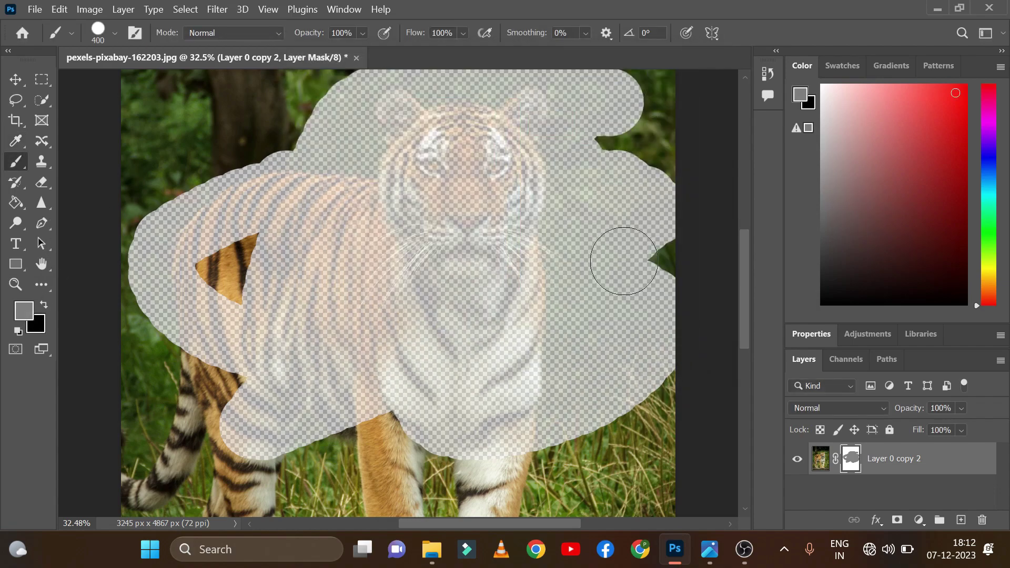
mouse_move(626, 445)
left_mouse_down()
mouse_move(485, 501)
mouse_move(128, 439)
left_mouse_up()
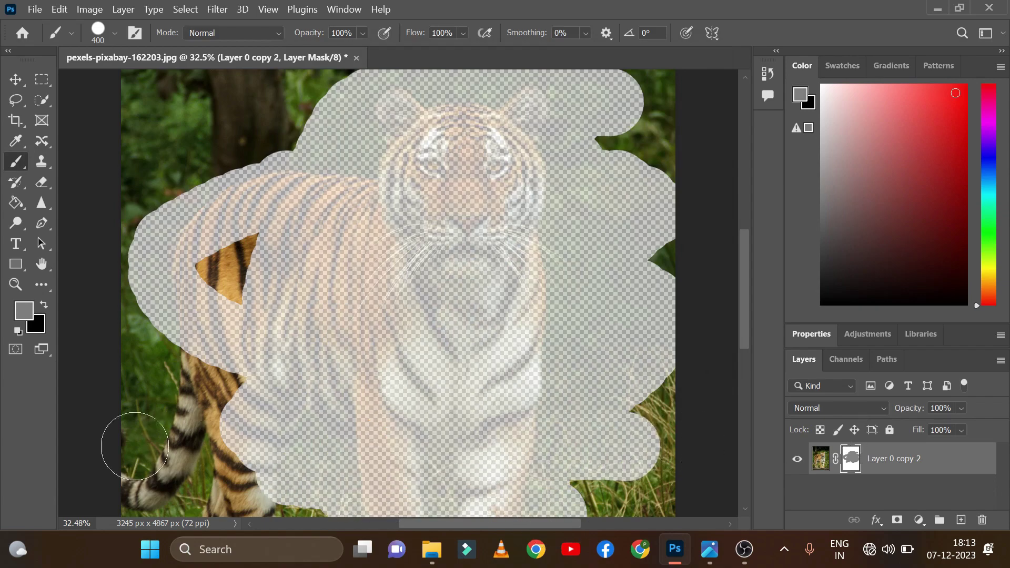
- Shift the foreground colour to a blue shade in the Color Picker
mouse_move(944, 131)
left_mouse_down()
mouse_move(911, 255)
mouse_move(822, 134)
left_mouse_up()
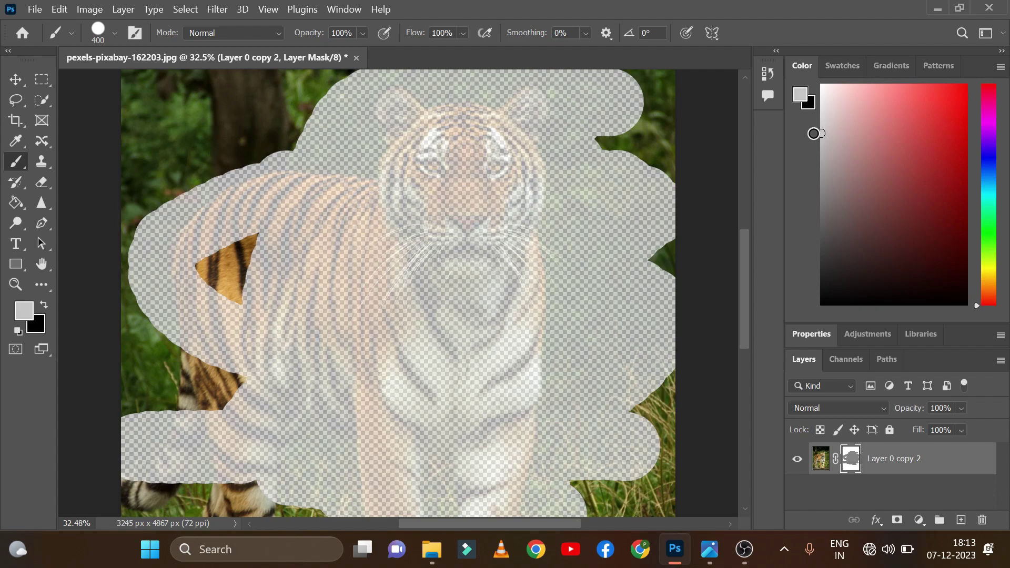
left_click(23, 311)
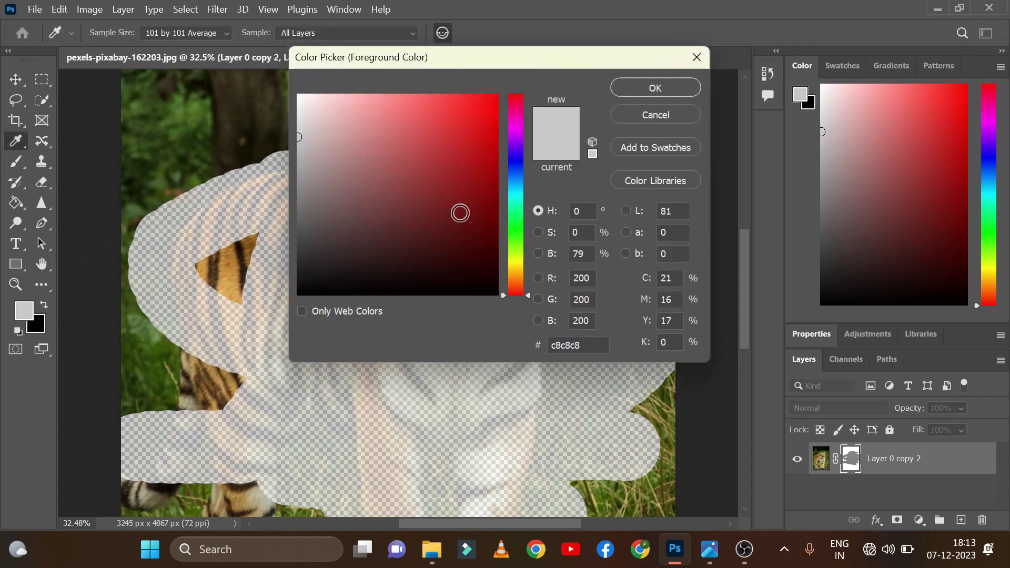
left_click(489, 179)
left_click(515, 158)
- Paint blue over the upper-left area and tiger's head, then paint white to reveal bands of the tiger
left_click(637, 90)
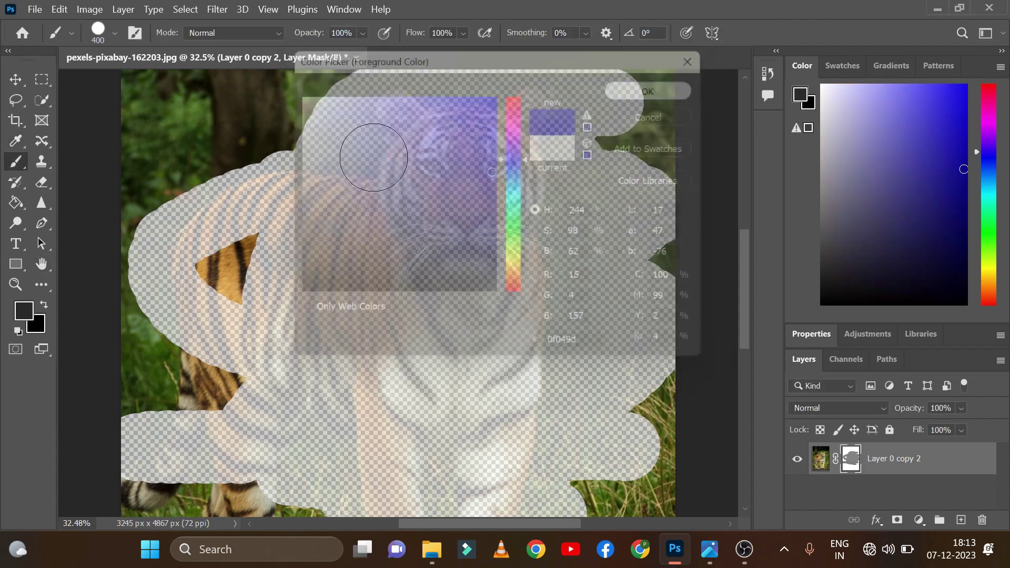
mouse_move(222, 126)
left_mouse_down()
mouse_move(198, 141)
mouse_move(275, 128)
mouse_move(214, 131)
mouse_move(161, 200)
left_mouse_up()
mouse_move(478, 146)
left_mouse_down()
mouse_move(710, 169)
mouse_move(701, 163)
mouse_move(521, 232)
mouse_move(662, 265)
mouse_move(498, 297)
mouse_move(613, 304)
mouse_move(566, 169)
mouse_move(333, 201)
mouse_move(203, 109)
mouse_move(570, 255)
mouse_move(323, 83)
mouse_move(512, 158)
mouse_move(462, 353)
mouse_move(541, 401)
mouse_move(630, 348)
left_mouse_up()
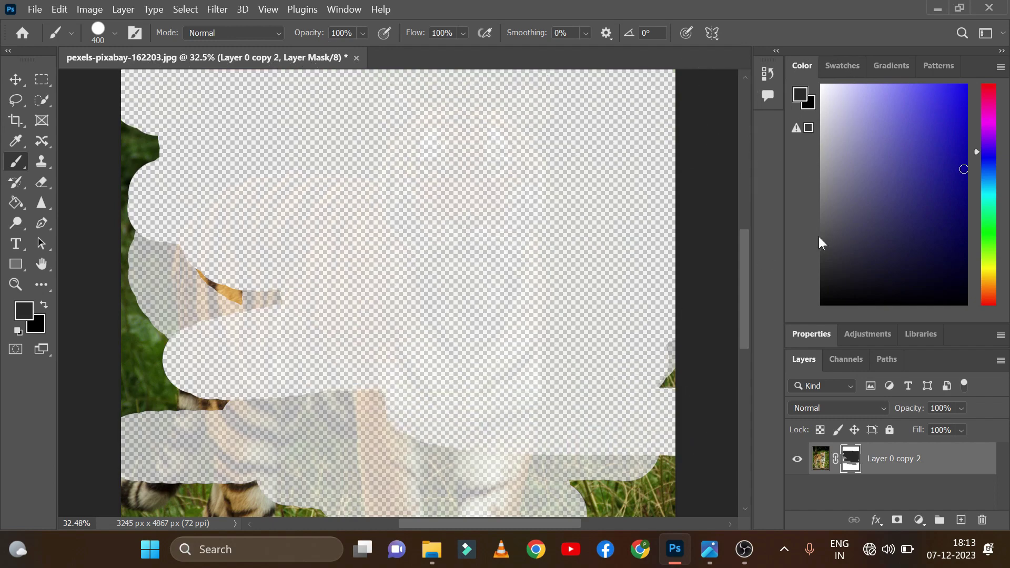
left_click_drag(962, 170, 822, 86)
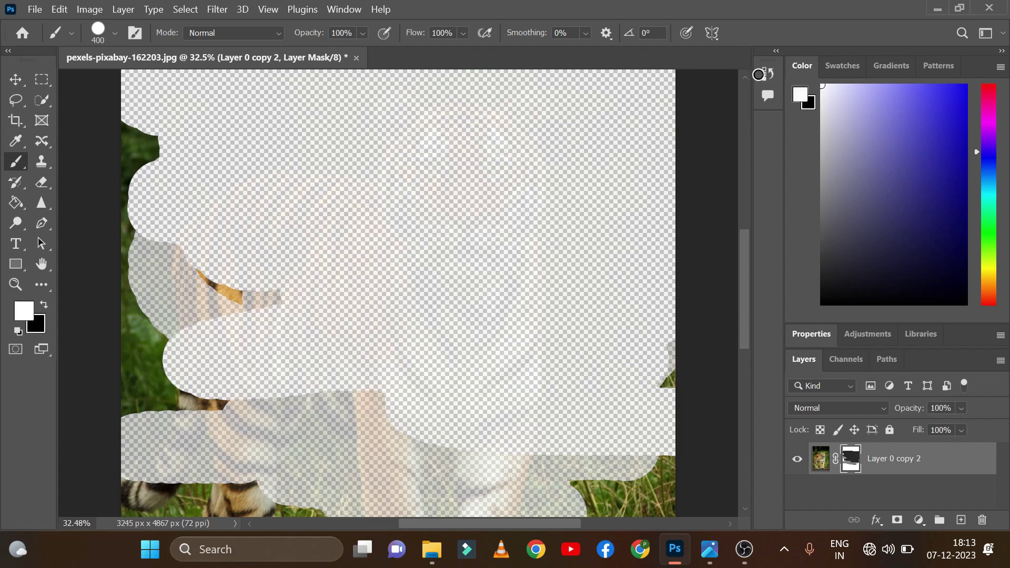
mouse_move(271, 158)
left_mouse_down()
mouse_move(178, 314)
mouse_move(276, 357)
left_mouse_up()
left_click_drag(379, 412, 569, 414)
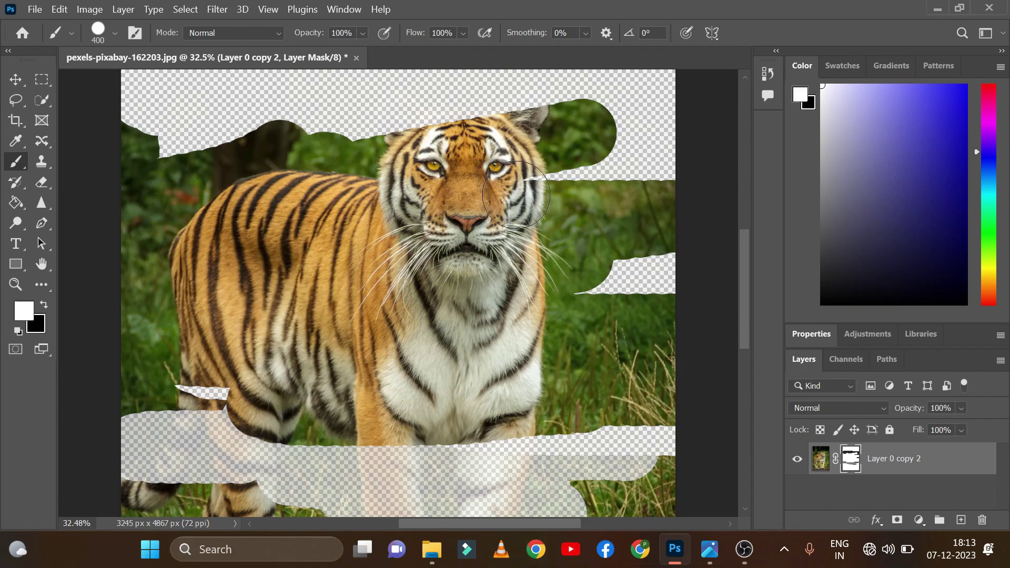
- Fill the mask with white and remove the layer mask from Layer 0 copy 2
key("alt+BackSpace")
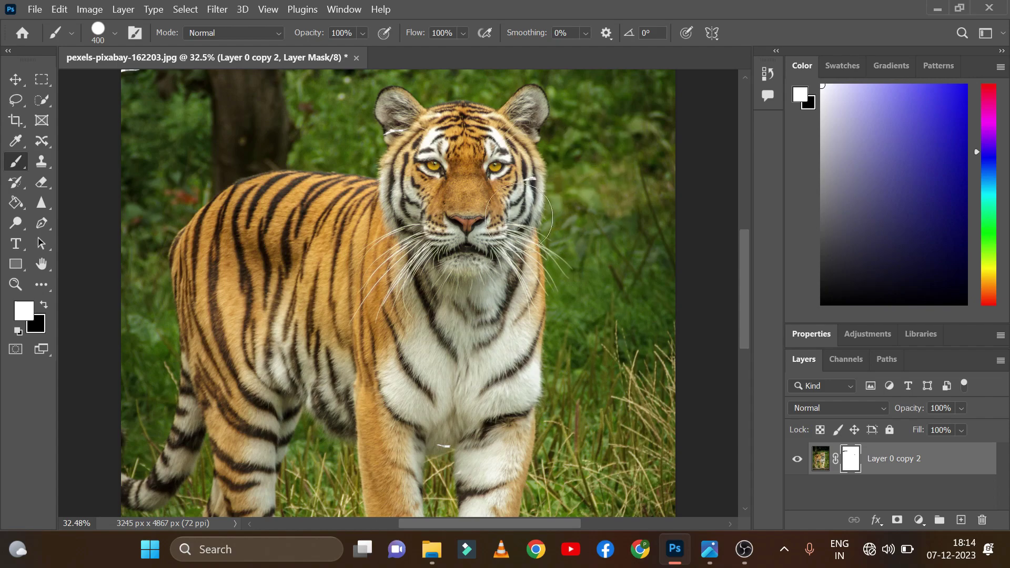
scroll(477, 207, "down", 2, "alt")
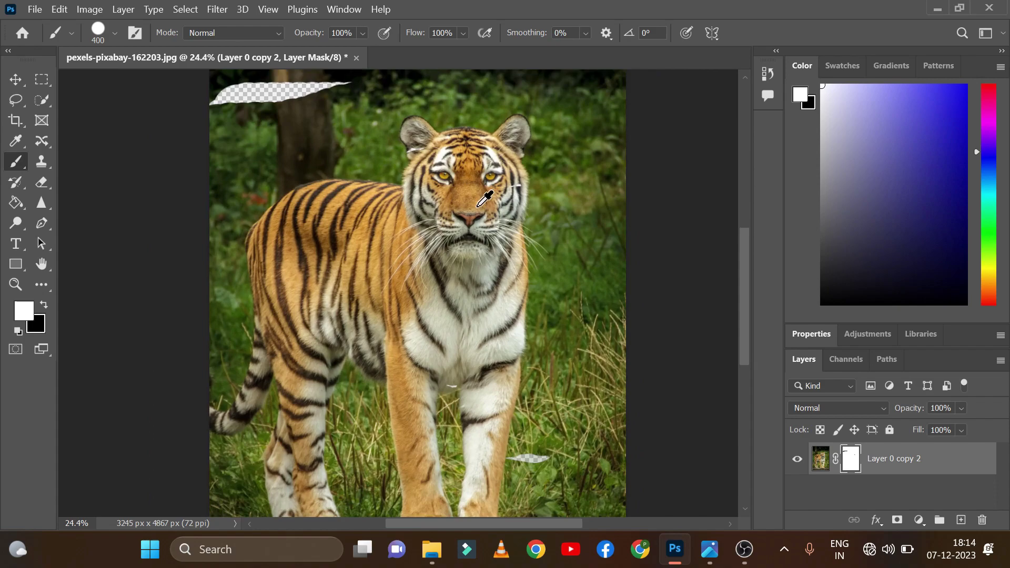
key("ctrl+z")
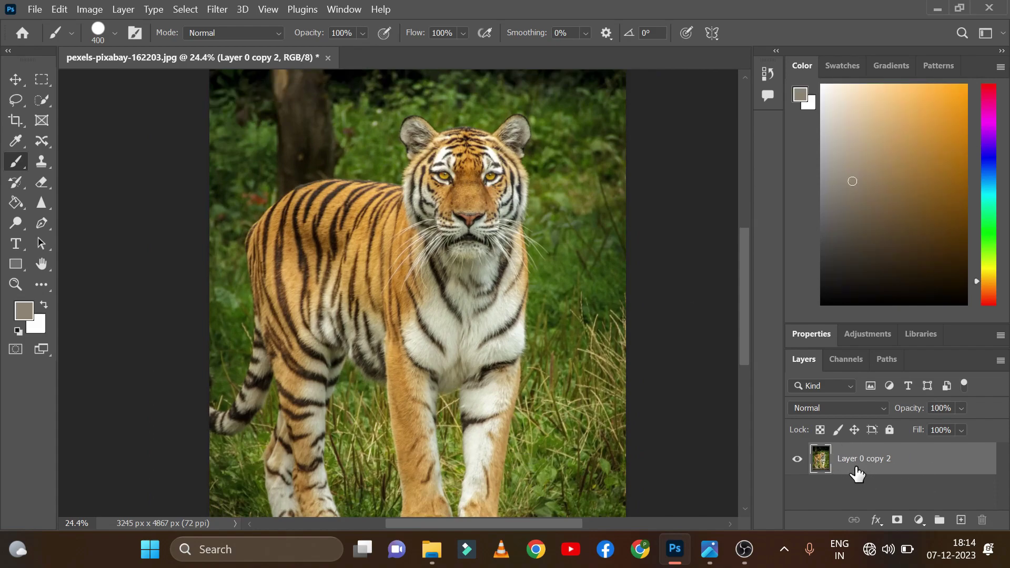
- Select the tiger's shoulder, chest and face with the Quick Selection tool
left_click(43, 163)
left_click(43, 103)
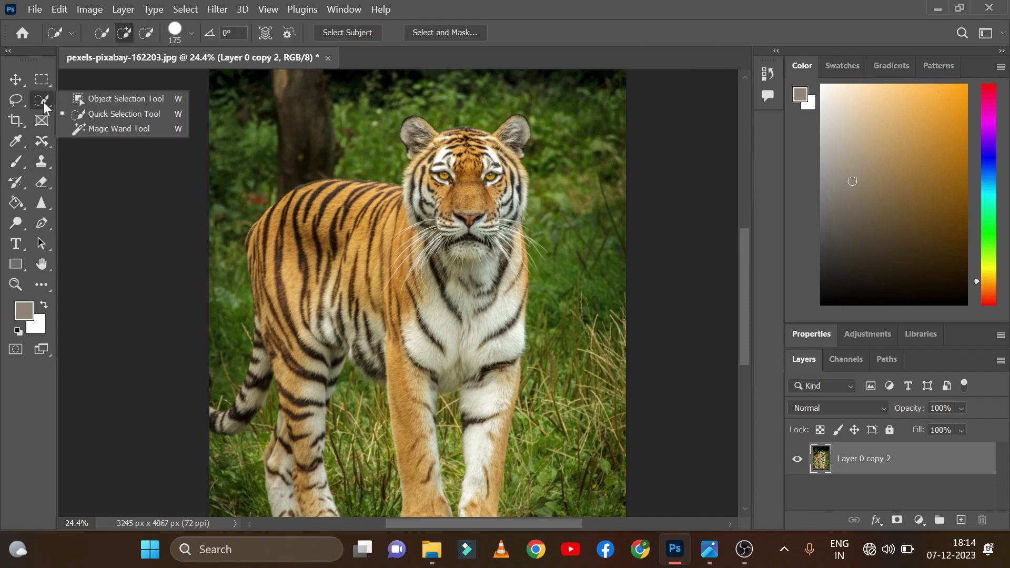
left_click(108, 118)
mouse_move(403, 232)
left_mouse_down()
mouse_move(423, 134)
mouse_move(469, 154)
mouse_move(264, 269)
mouse_move(262, 235)
mouse_move(259, 394)
left_mouse_up()
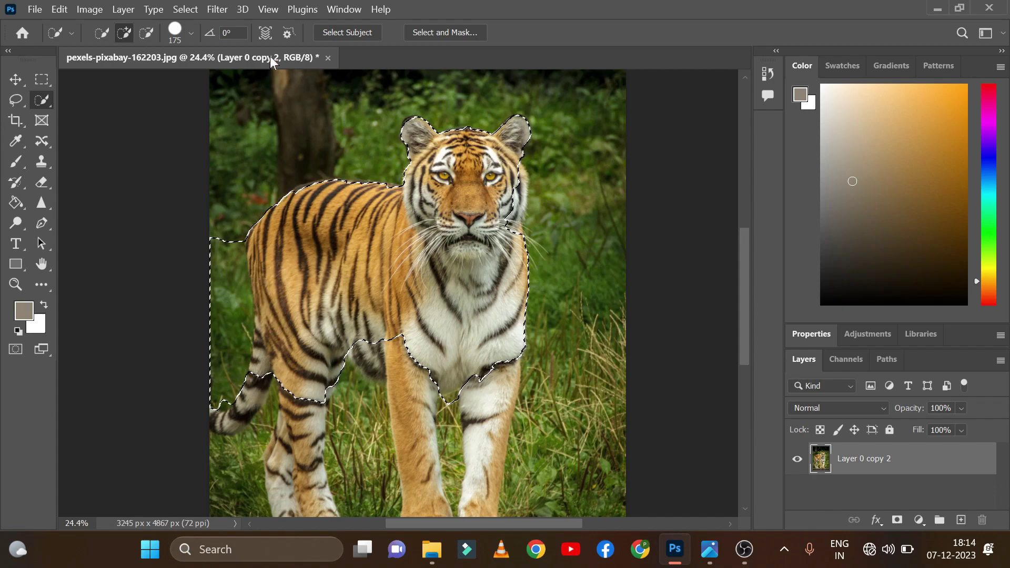
- Trim background from the tiger's left flank and add the tail and front legs to the selection
left_click(146, 32)
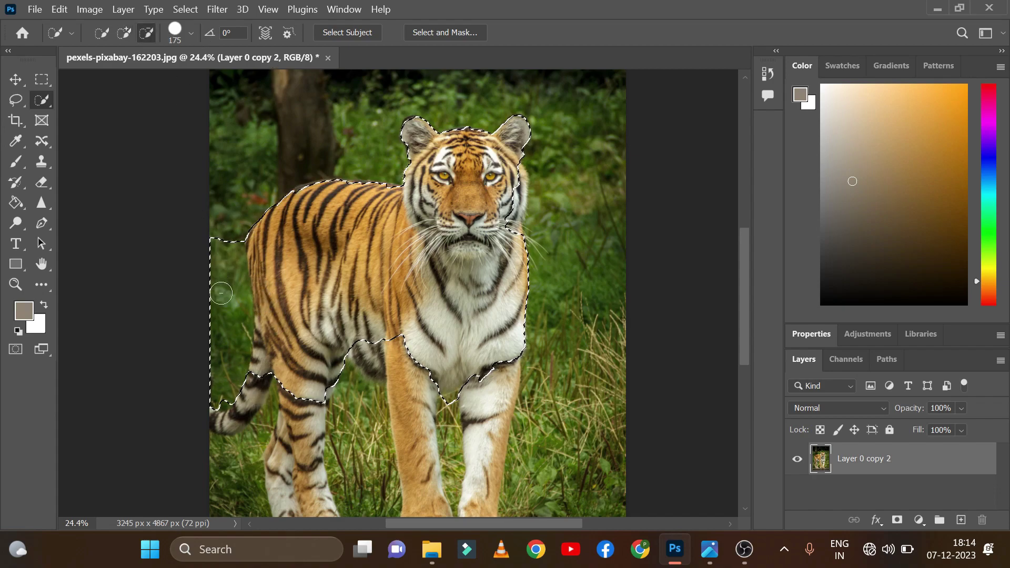
mouse_move(221, 245)
left_mouse_down()
mouse_move(231, 305)
mouse_move(219, 363)
left_mouse_up()
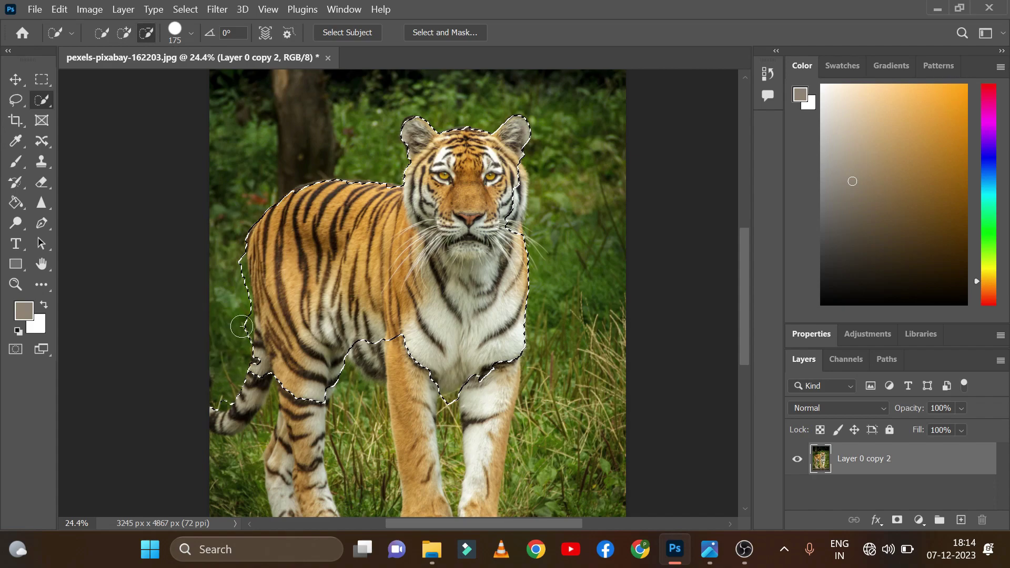
left_click_drag(241, 327, 235, 262)
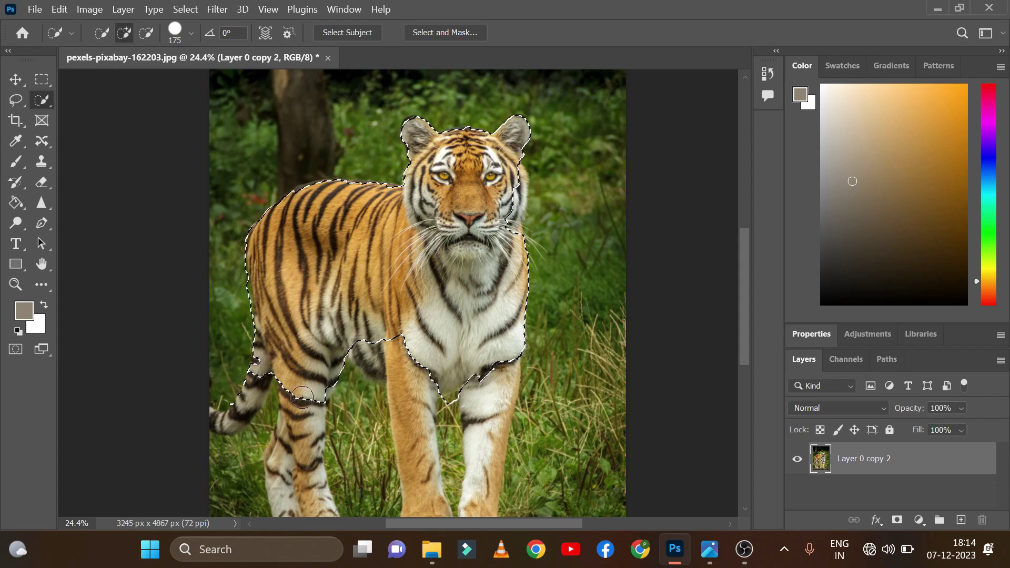
key("bracketleft")
key("bracketleft")
key("bracketleft")
mouse_move(258, 397)
left_mouse_down()
mouse_move(249, 412)
mouse_move(272, 401)
left_mouse_up()
key("bracketleft")
key("bracketleft")
key("bracketleft")
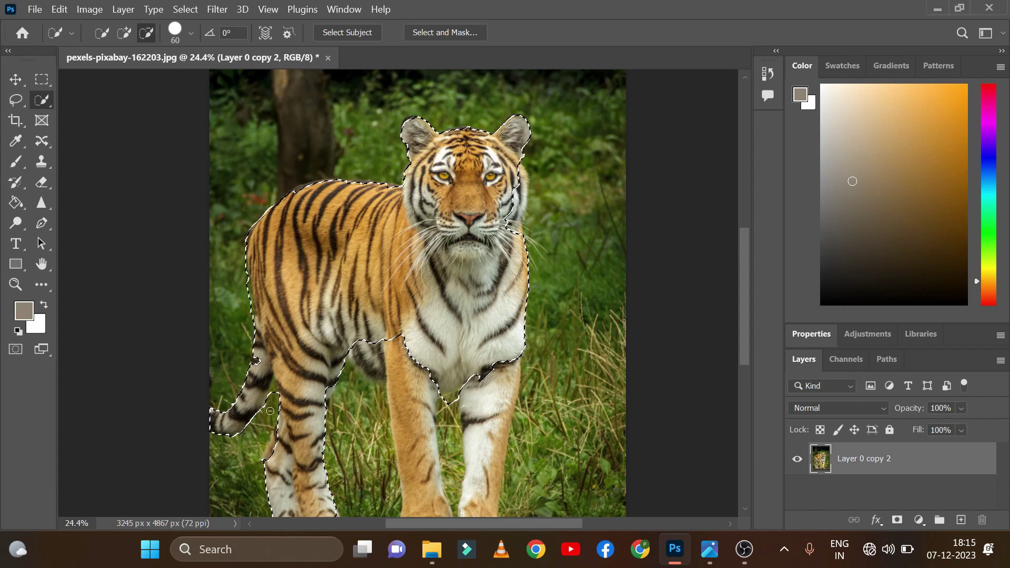
key("bracketright")
key("bracketright")
key("bracketright")
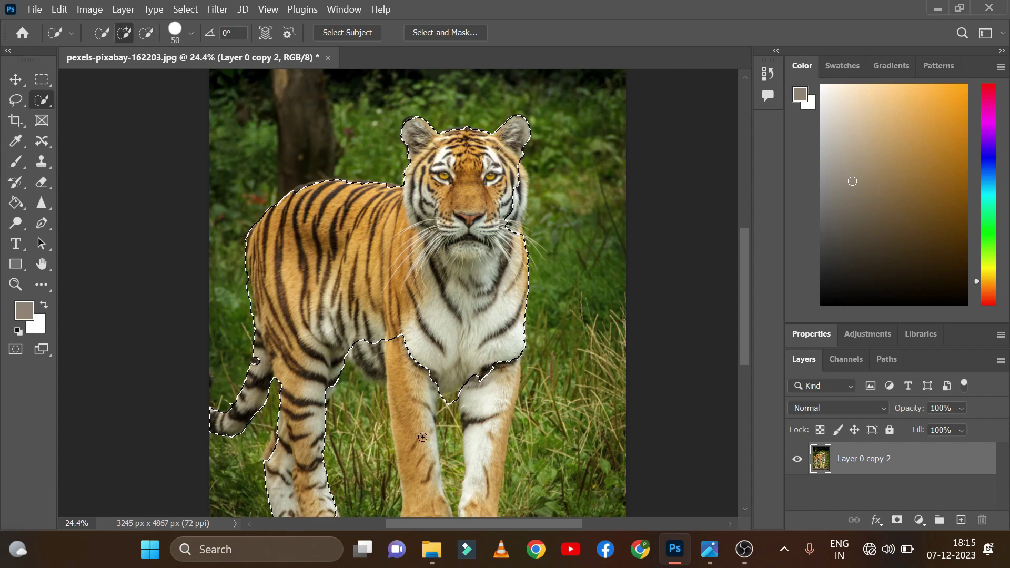
left_click_drag(410, 382, 422, 506)
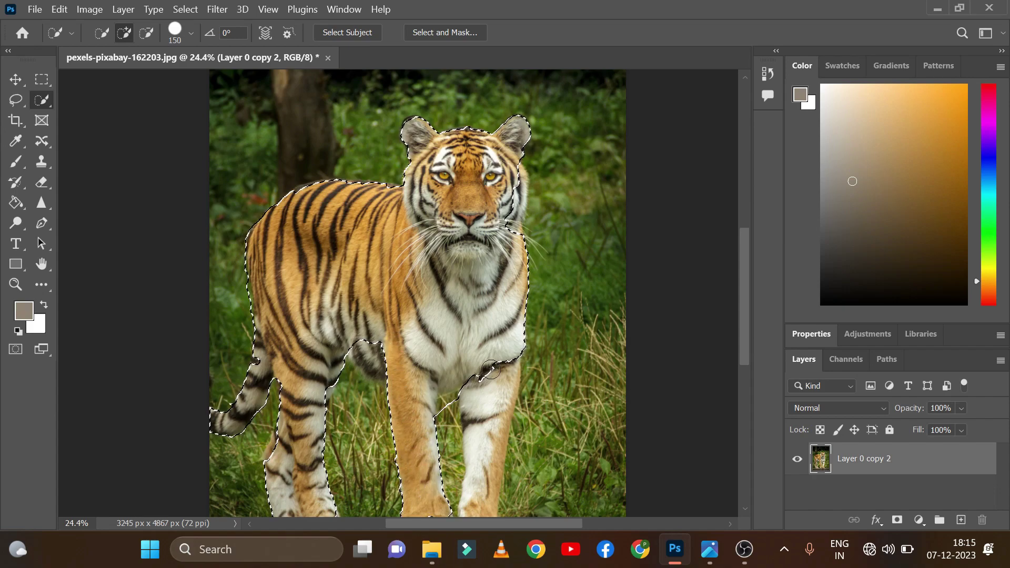
mouse_move(468, 418)
left_mouse_down()
mouse_move(489, 425)
mouse_move(483, 441)
left_mouse_up()
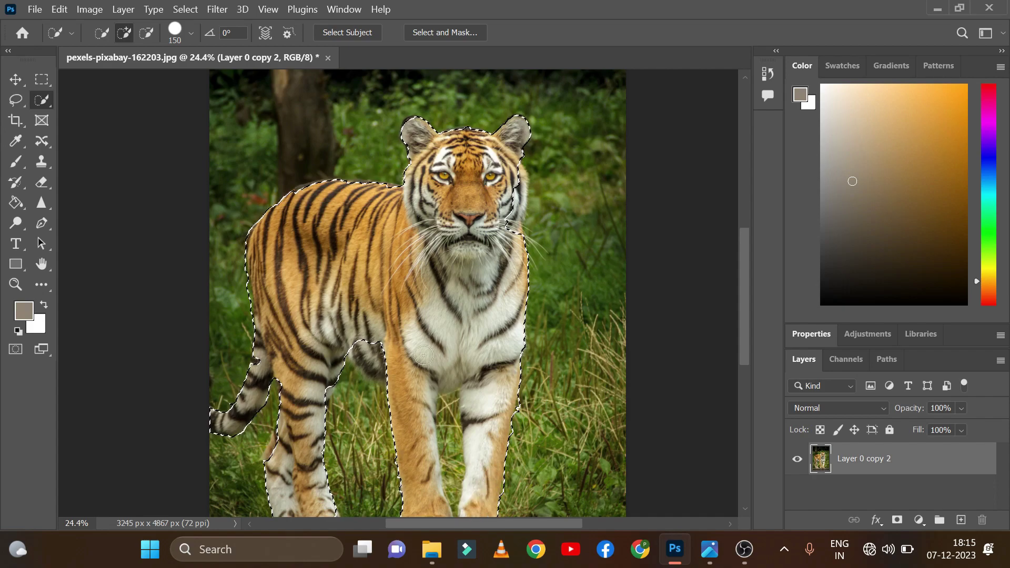
- Subtract the grass between the tiger's legs using a smaller selection brush
left_click(146, 33)
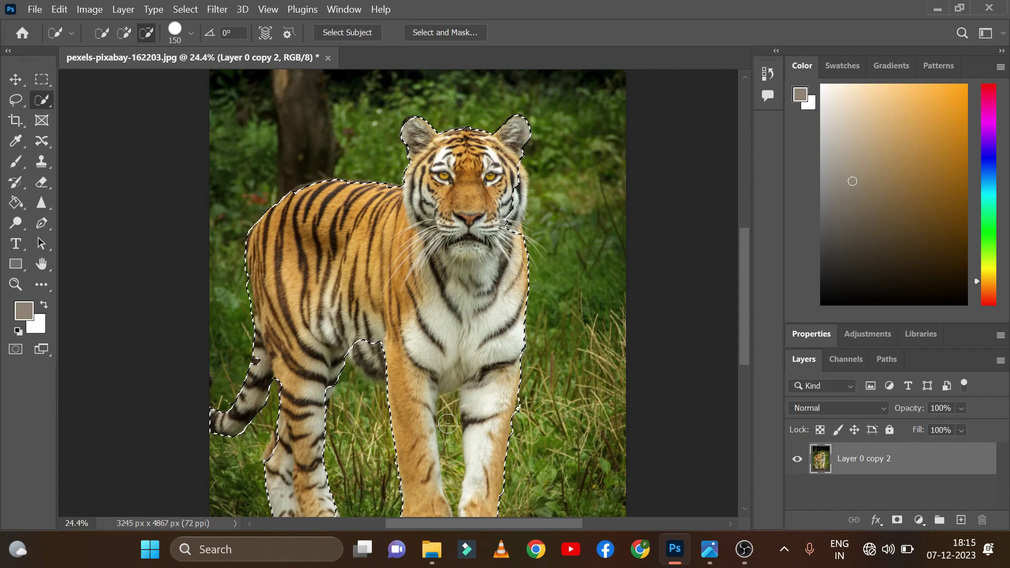
key("bracketleft")
key("bracketleft")
scroll(447, 424, "up", 3)
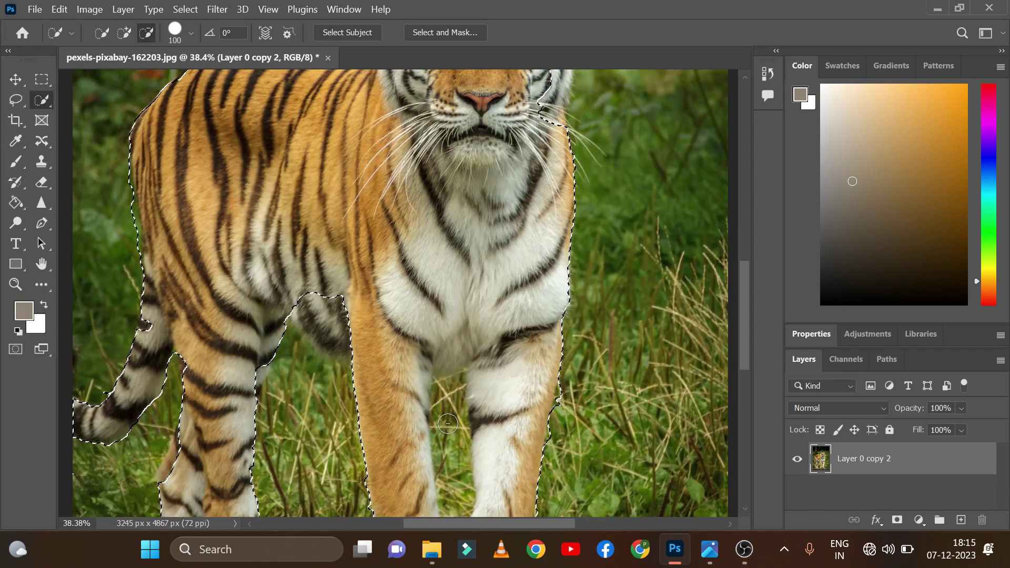
left_click_drag(447, 424, 457, 495)
scroll(457, 473, "down", 3)
left_click_drag(447, 378, 459, 476)
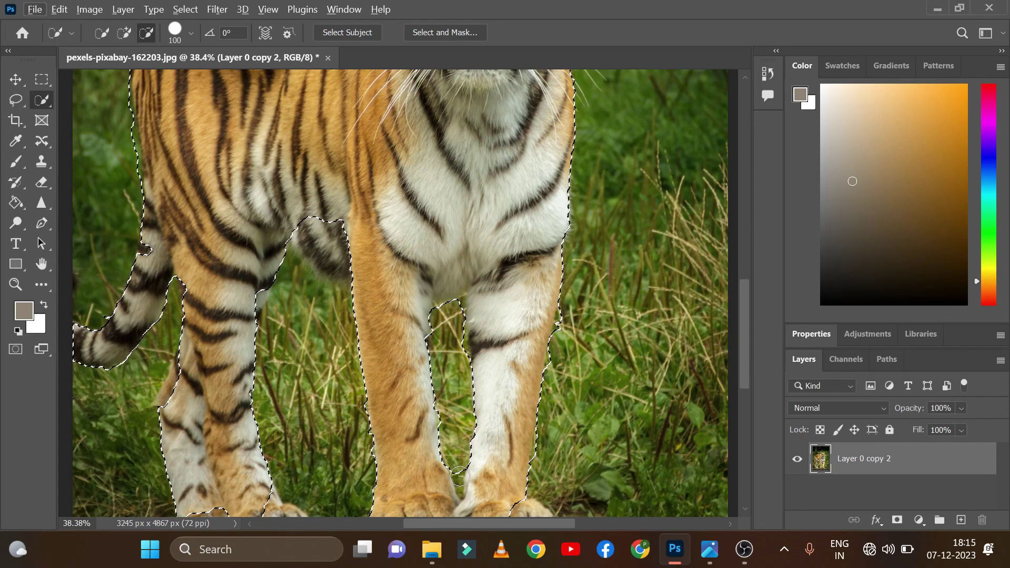
key("bracketleft")
key("bracketleft")
key("bracketleft")
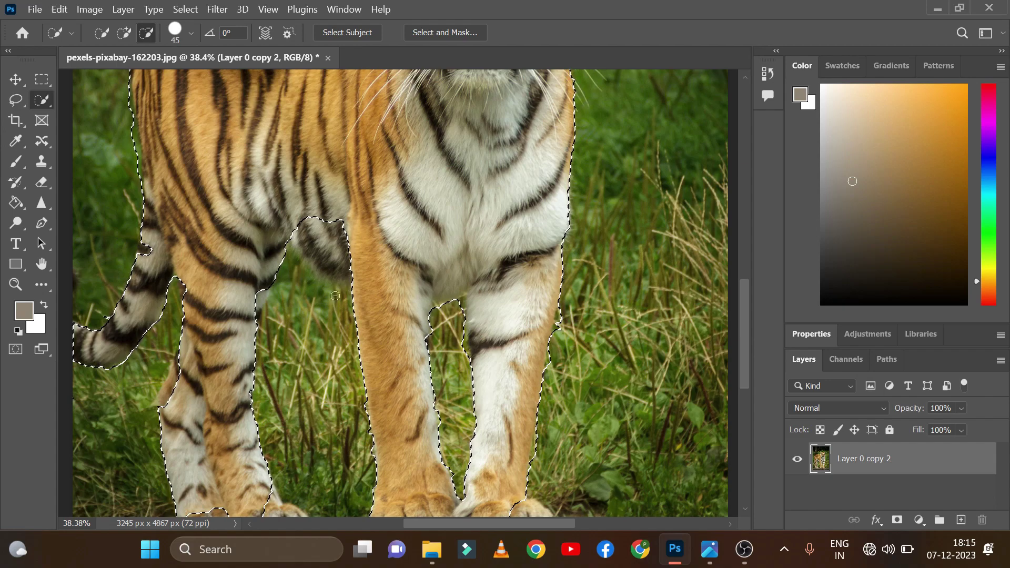
- Add the dark belly fur to the selection, then mask the layer to the tiger selection
left_click(124, 32)
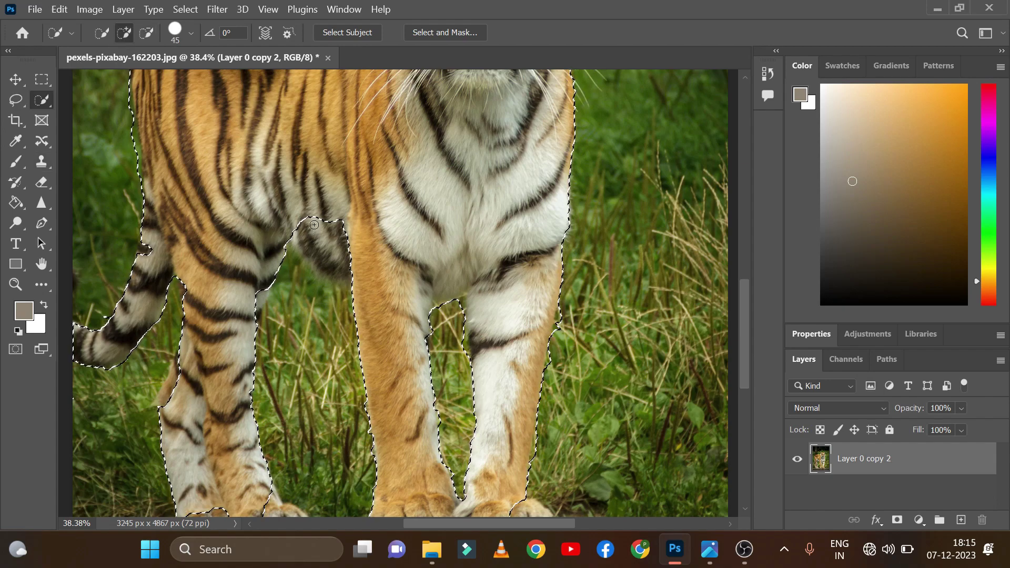
left_click_drag(314, 225, 345, 272)
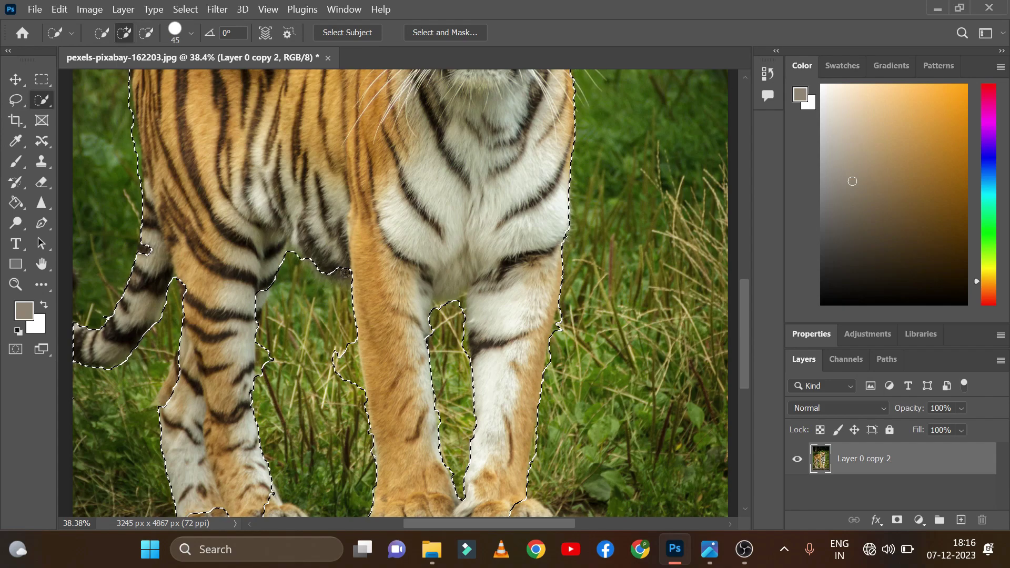
scroll(461, 319, "up", 5)
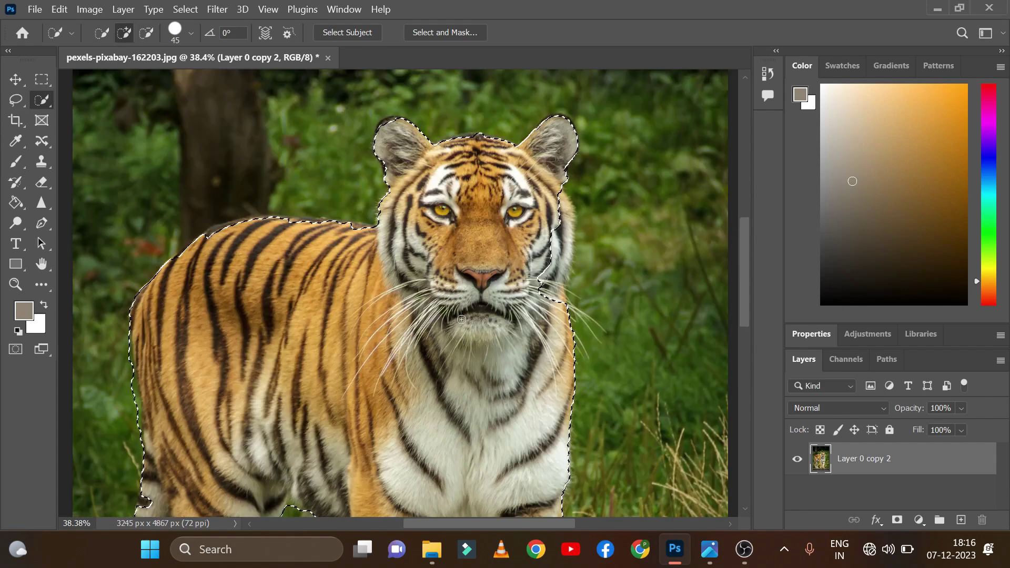
key("ctrl+0")
left_click(898, 520)
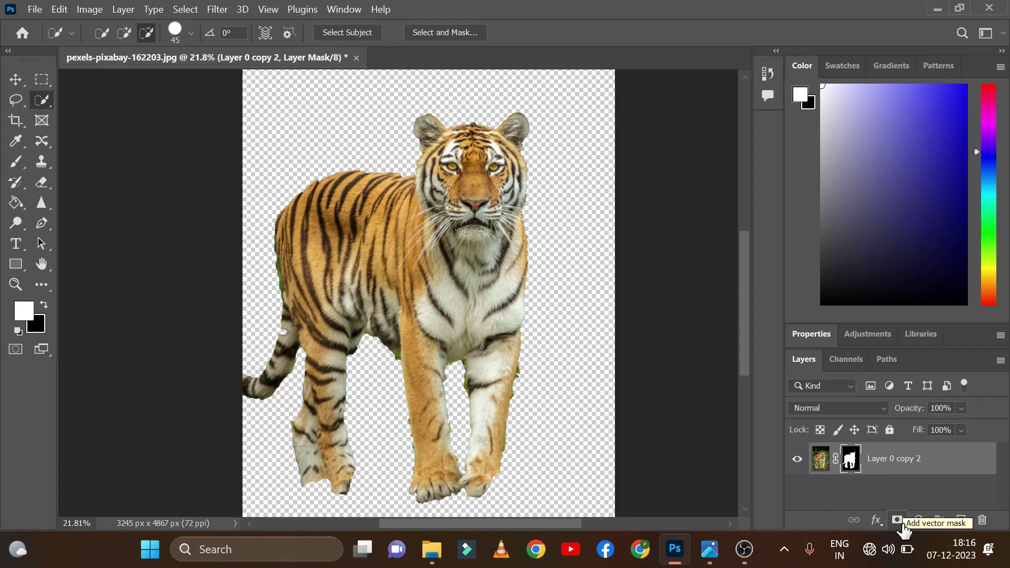
key("i")
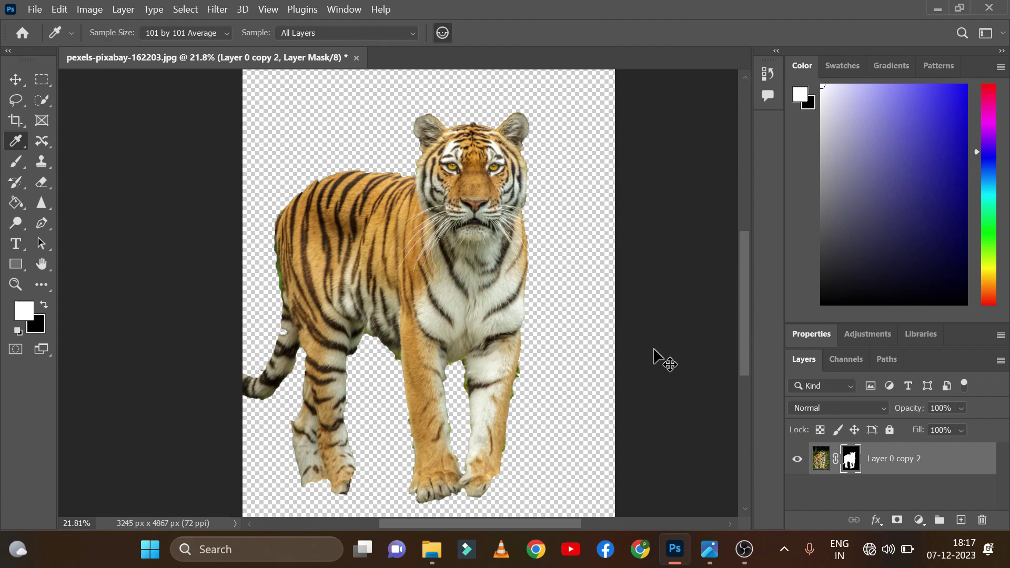
key("ctrl+i")
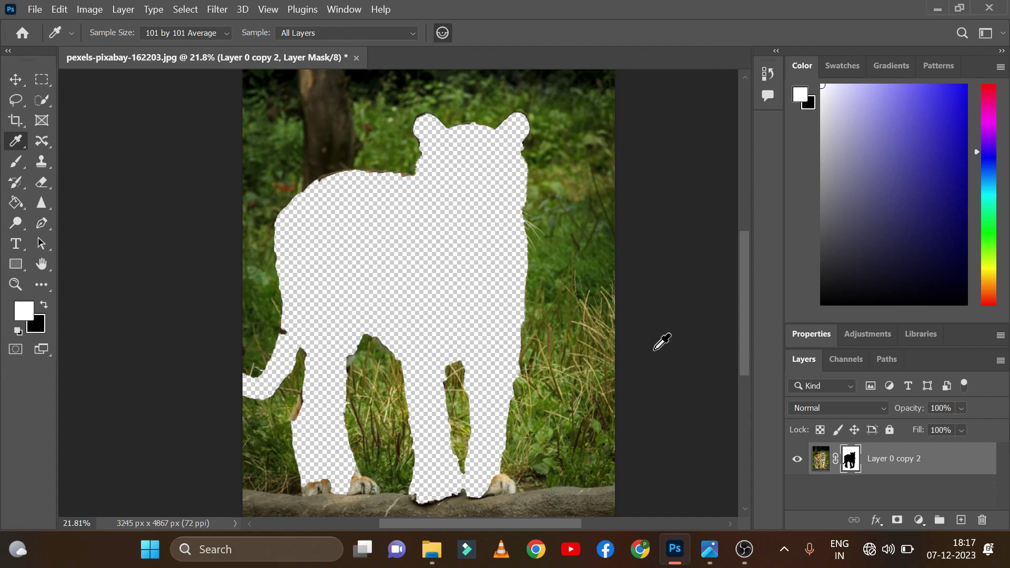
key("ctrl+i")
key("ctrl+i")
key("ctrl+i")
key("ctrl+i")
key("ctrl+i")
key("ctrl+i")
key("ctrl+i")
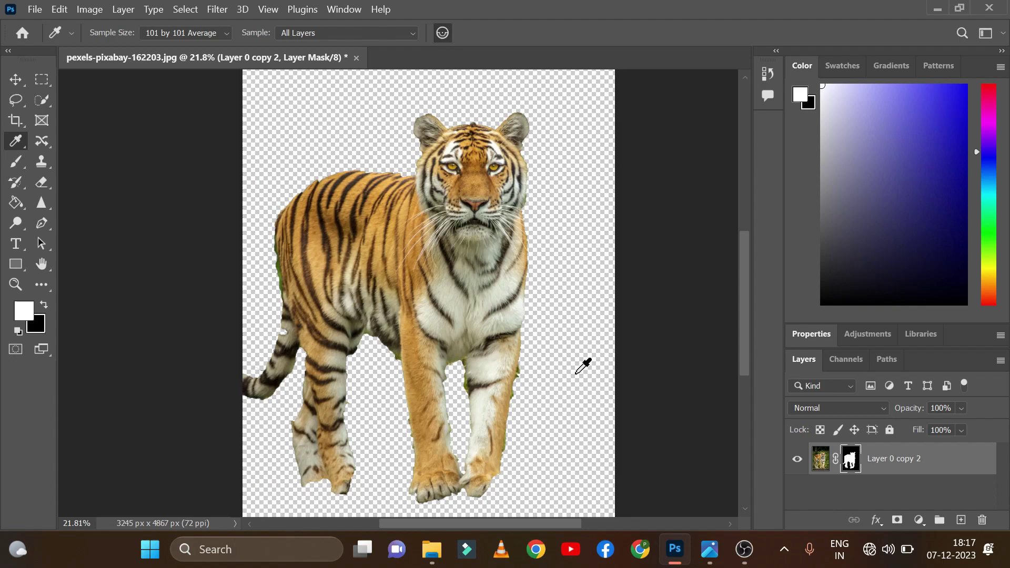
scroll(541, 343, "up", 2)
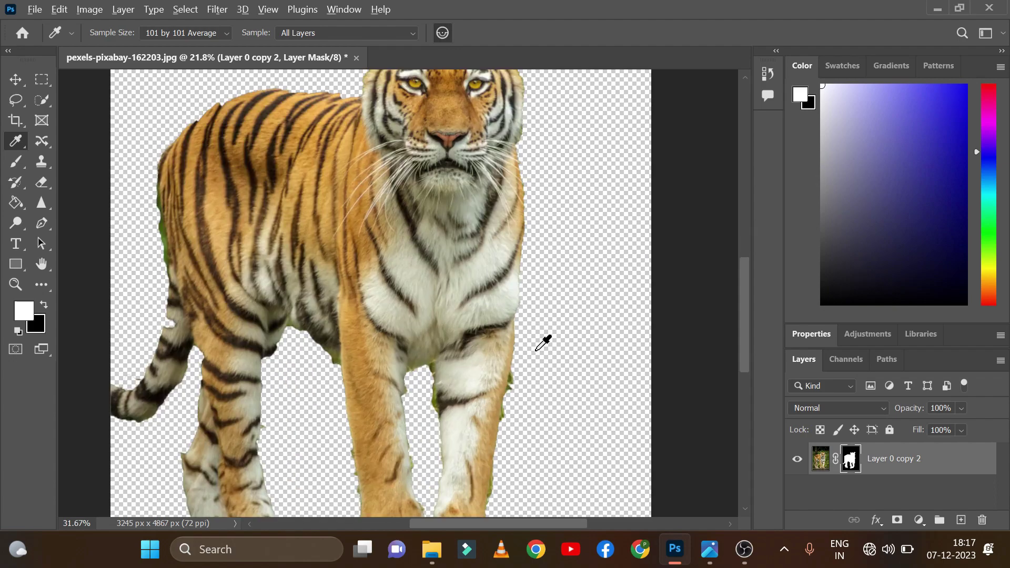
scroll(542, 343, "up", 1)
scroll(542, 343, "down", 1)
scroll(526, 398, "up", 5)
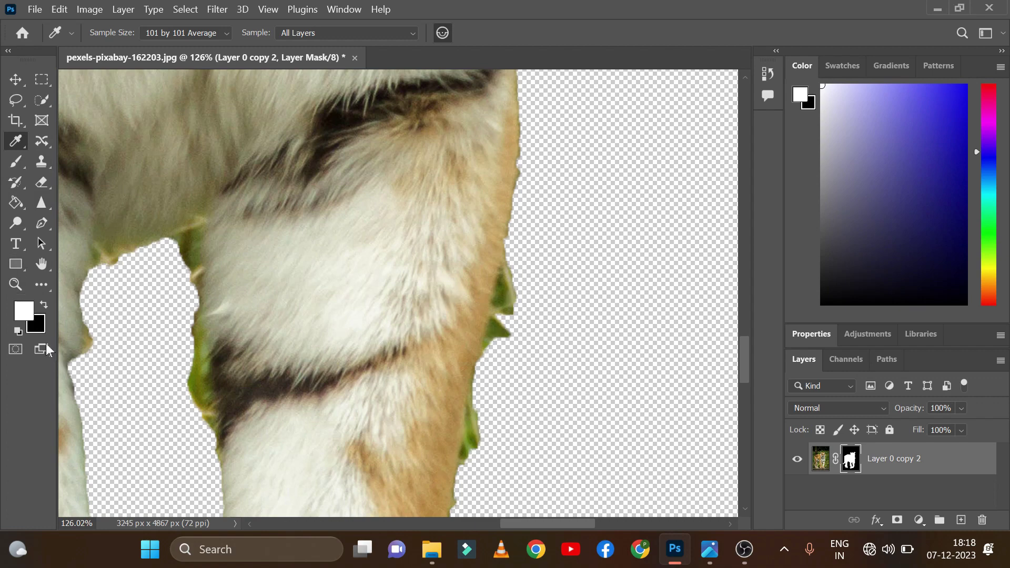
- Set the foreground to black 000000 and set up the Brush at 100 px, 100% hardness
left_click(24, 318)
type("000000")
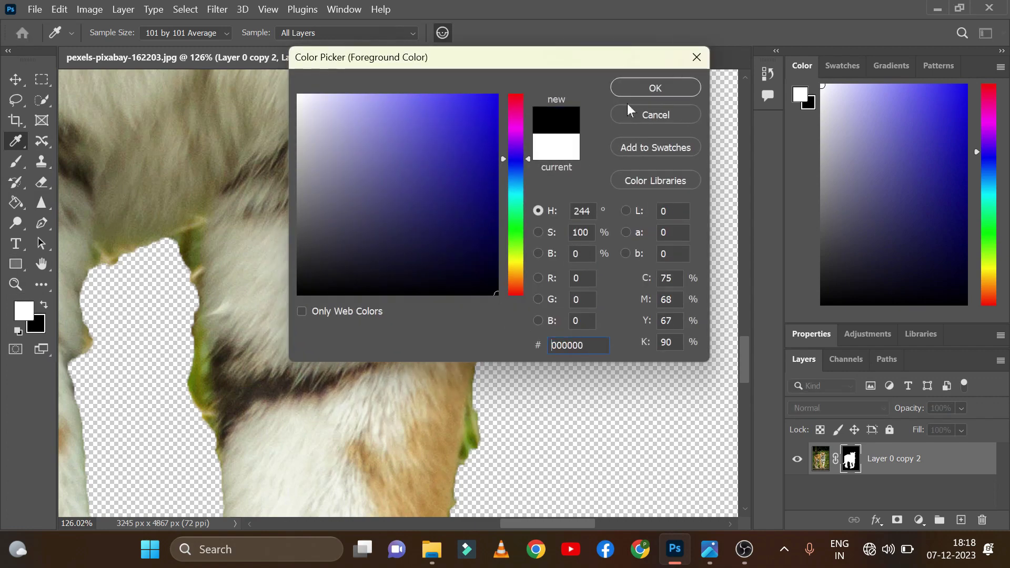
left_click(671, 95)
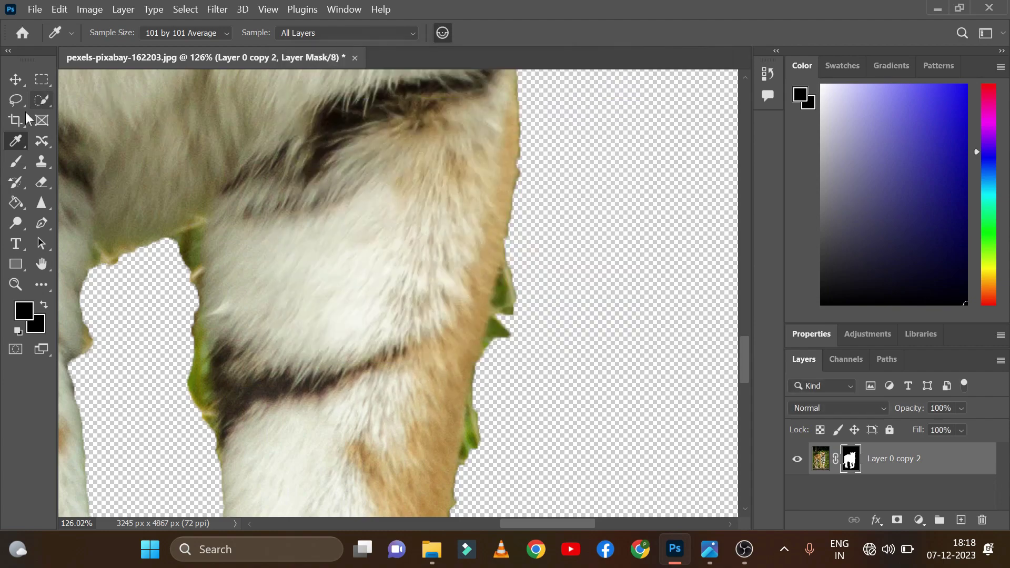
left_click(16, 162)
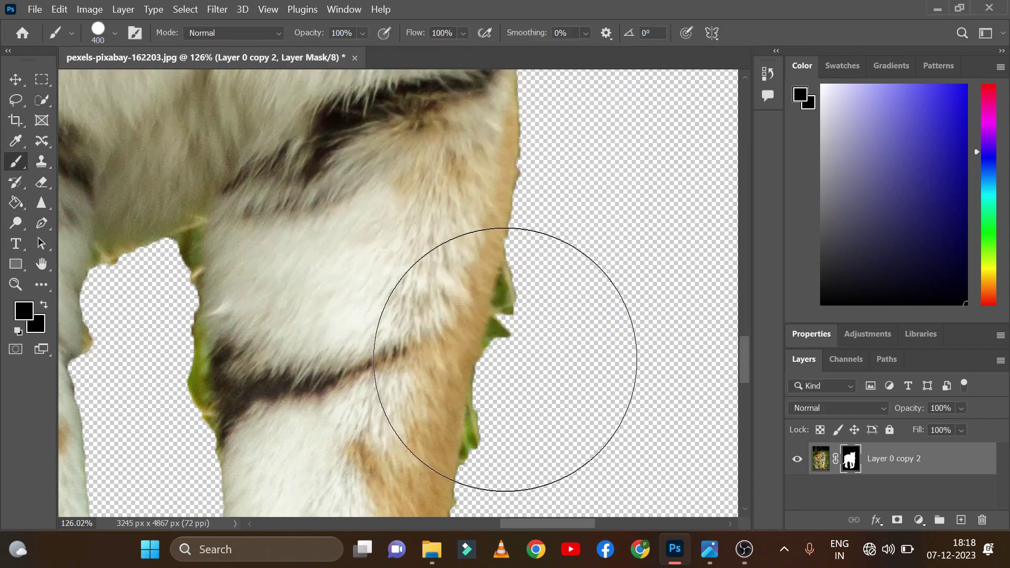
key("bracketleft")
key("bracketleft")
key("bracketleft")
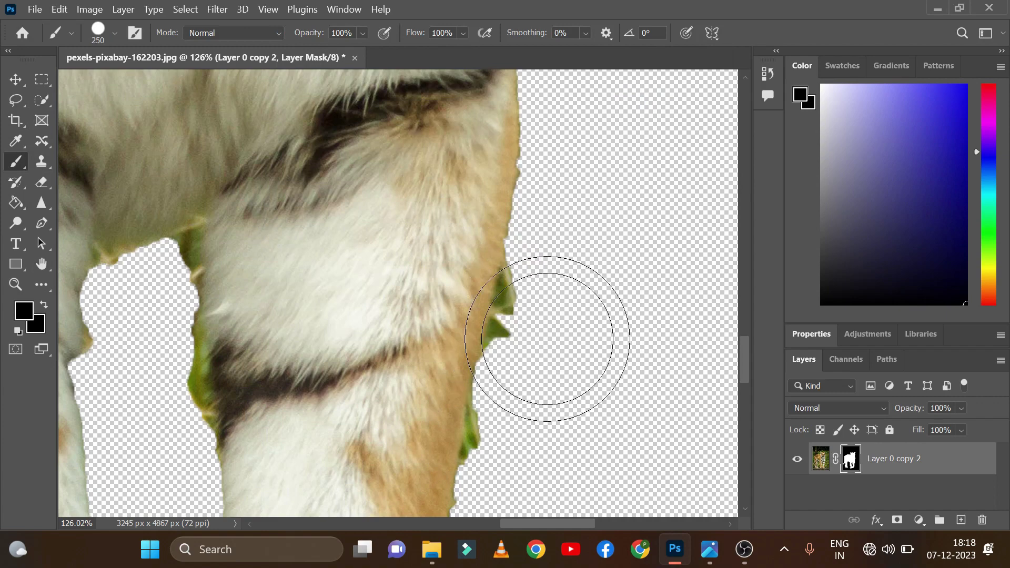
key("bracketleft")
key("bracketleft")
key("bracketleft")
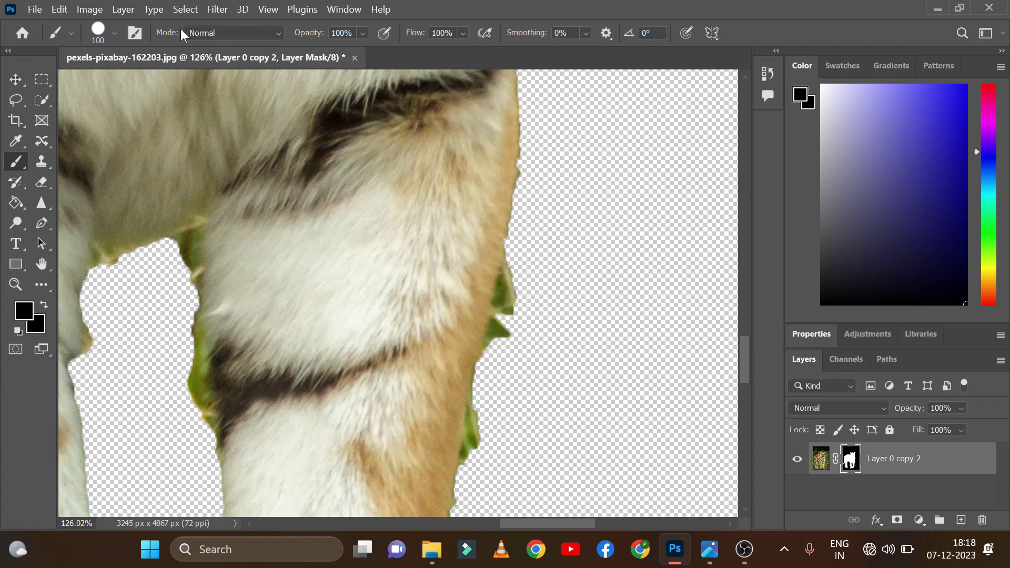
left_click(115, 32)
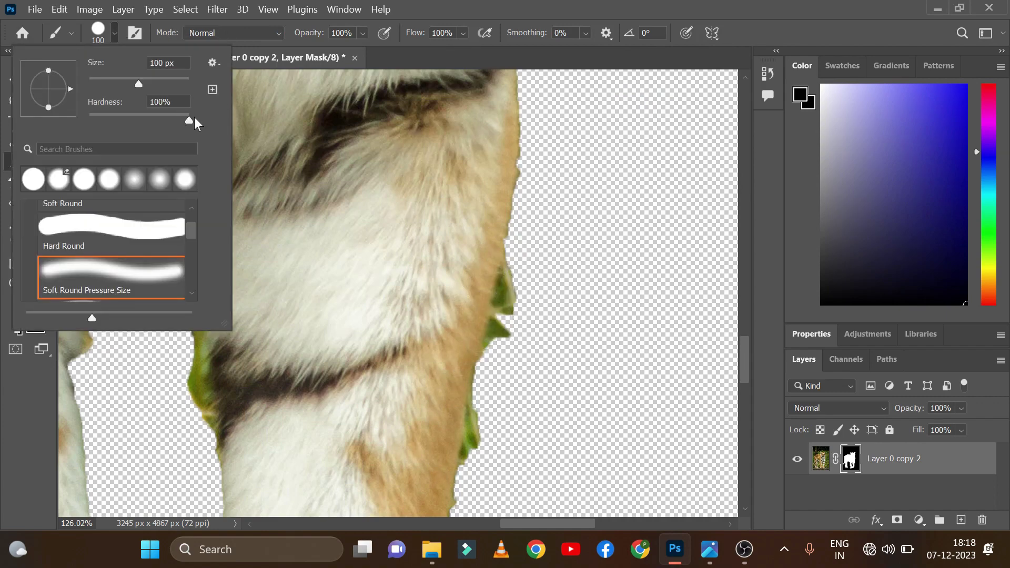
left_click(578, 289)
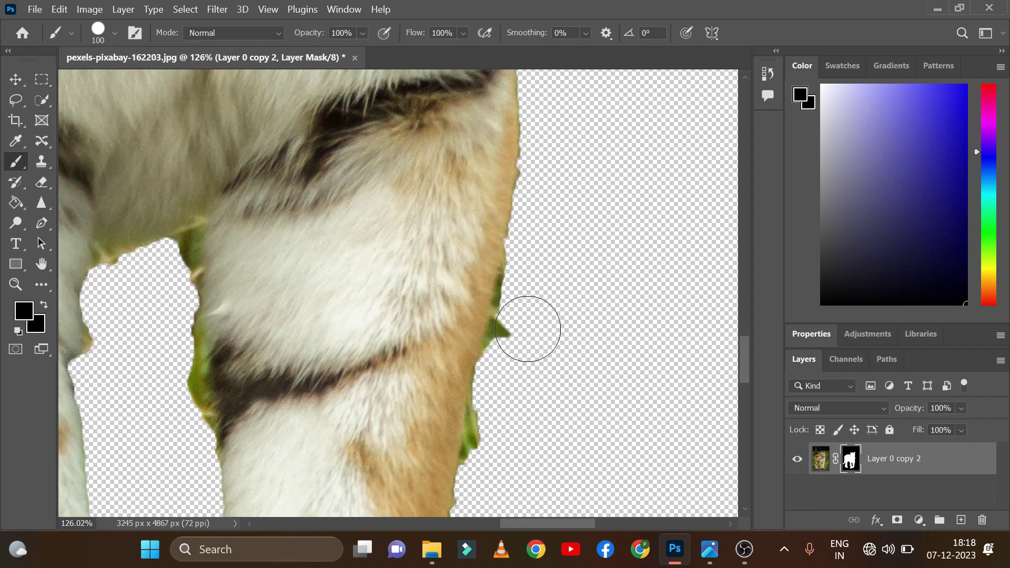
- Paint black on the mask over the green fringe along both leg edges, switching to a 50 px brush
left_click_drag(528, 329, 492, 476)
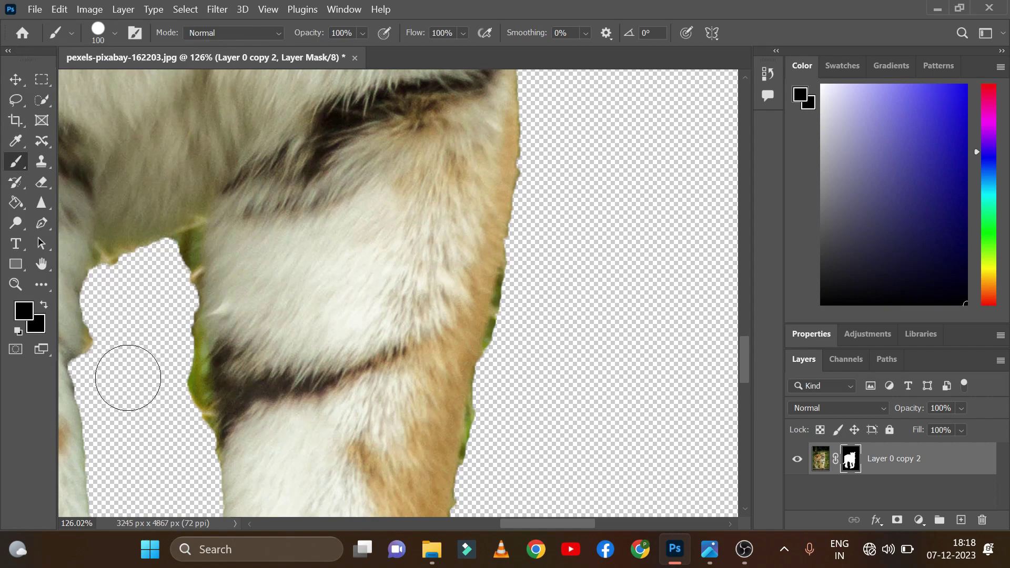
left_click_drag(168, 402, 165, 284)
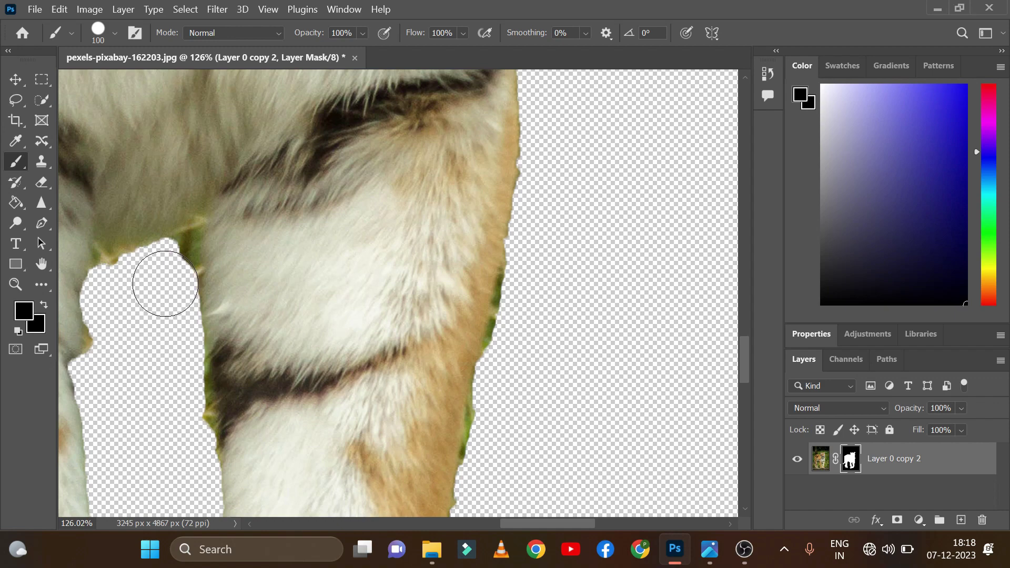
key("bracketleft")
key("bracketleft")
key("bracketleft")
key("bracketleft")
key("bracketleft")
mouse_move(176, 254)
left_mouse_down()
mouse_move(186, 265)
mouse_move(194, 447)
left_mouse_up()
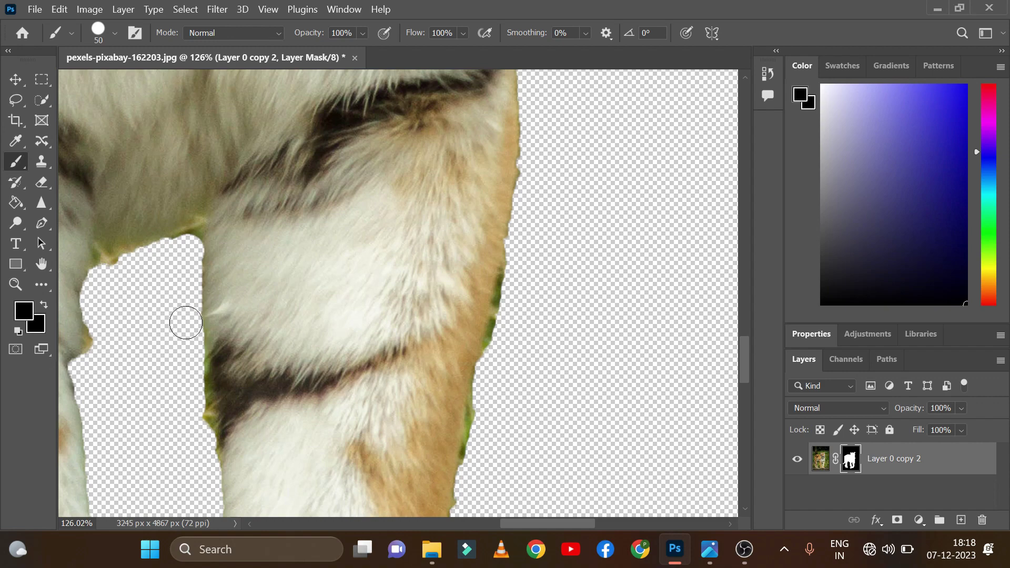
left_click_drag(124, 359, 99, 338)
scroll(374, 339, "down", 5)
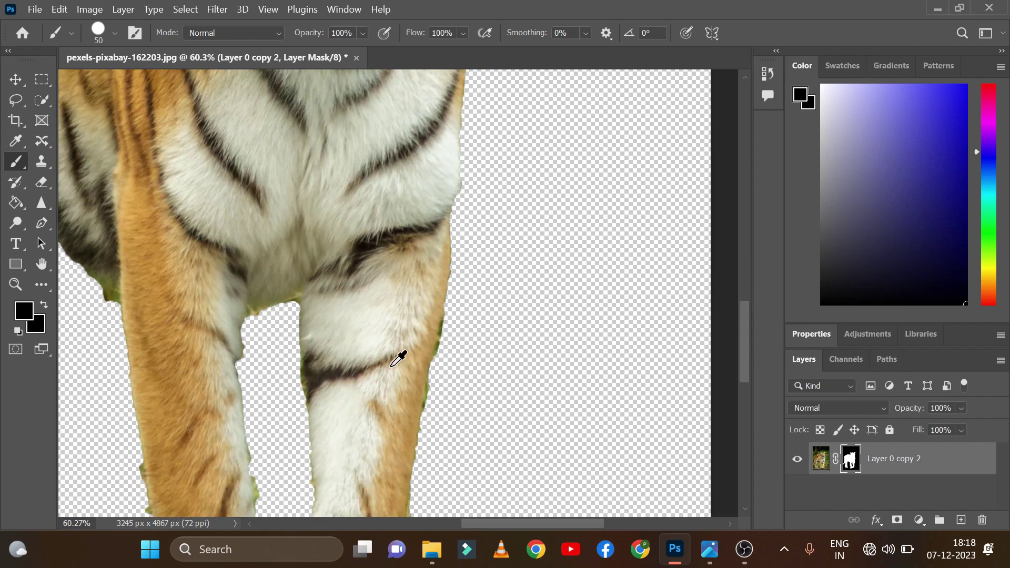
scroll(401, 354, "down", 3)
scroll(401, 354, "down", 2)
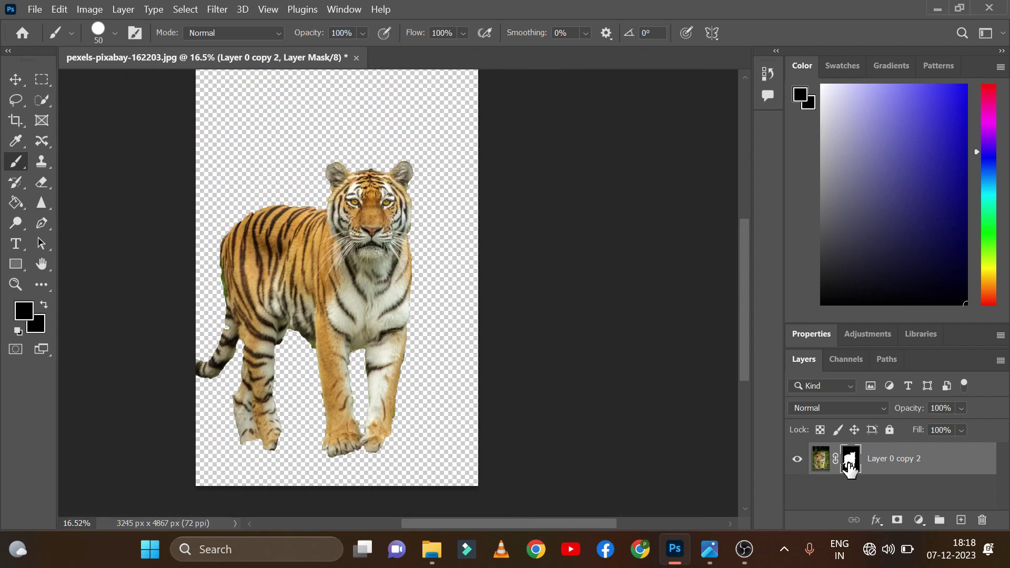
- Delete the layer mask from Layer 0 copy 2 so the full tiger photo shows
key("Delete")
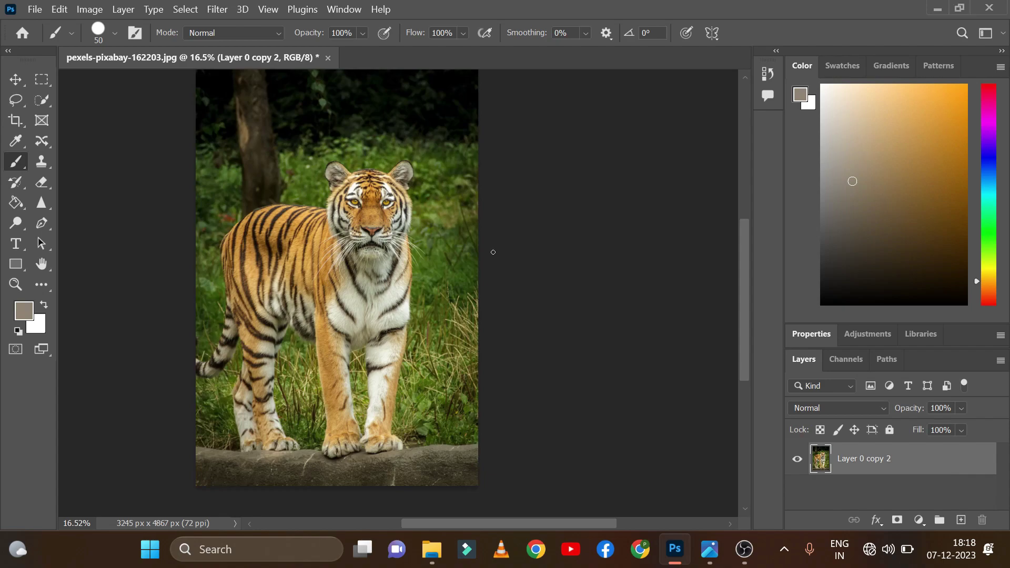
scroll(493, 252, "up", 2)
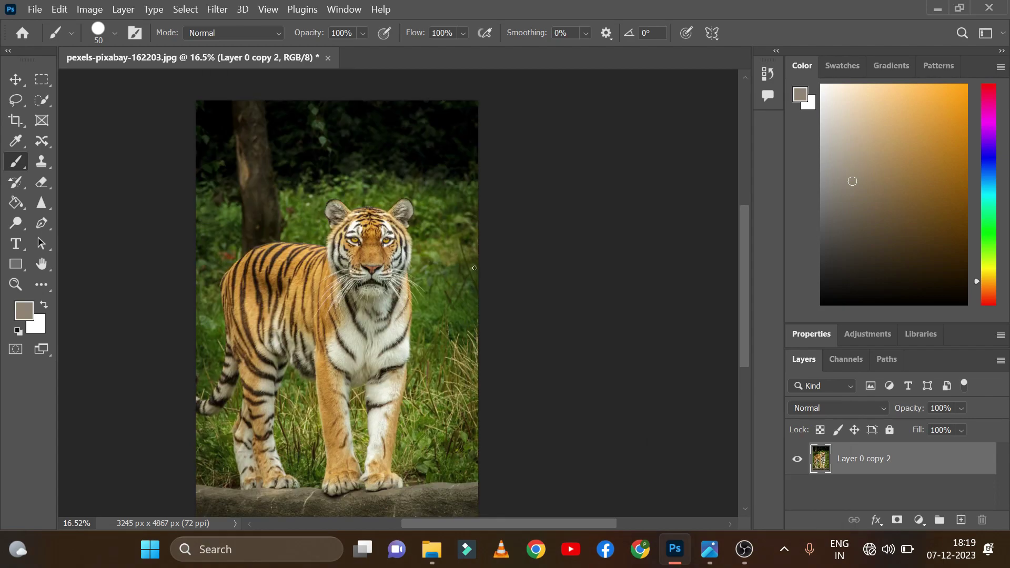